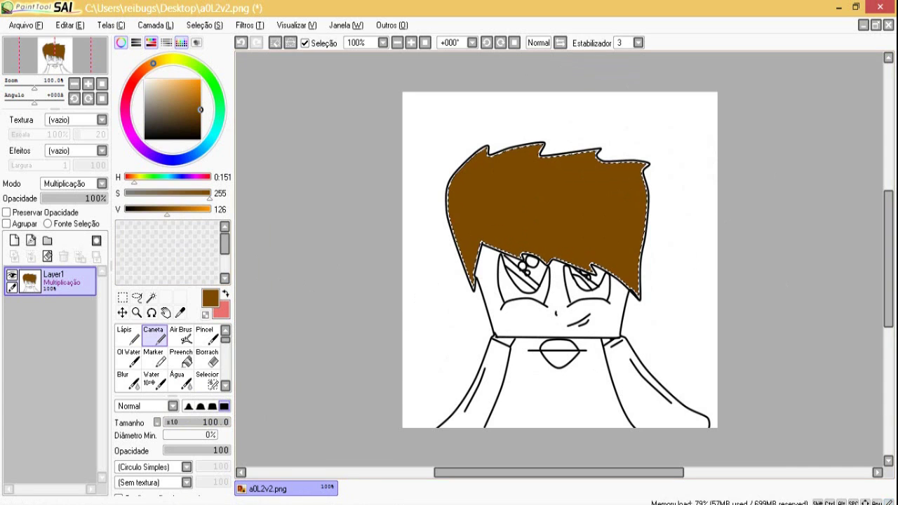
Select the brown hair area with the Magic Wand and check the selection's edges up close
left_click(151, 297)
left_click(533, 211)
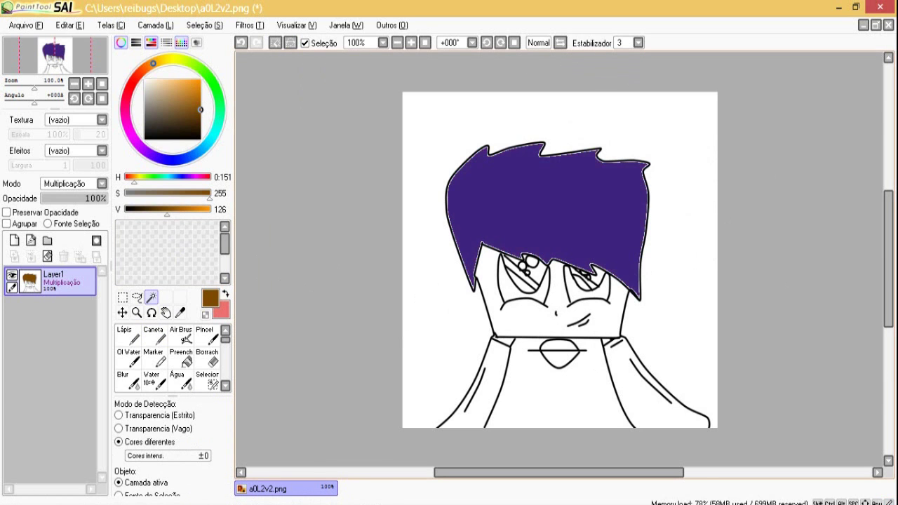
scroll(533, 211, "up", 2)
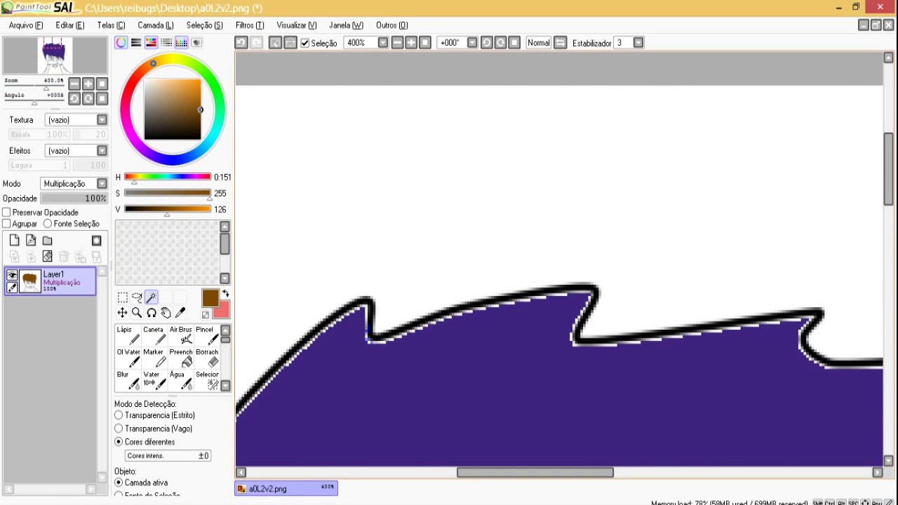
scroll(533, 210, "down", 2)
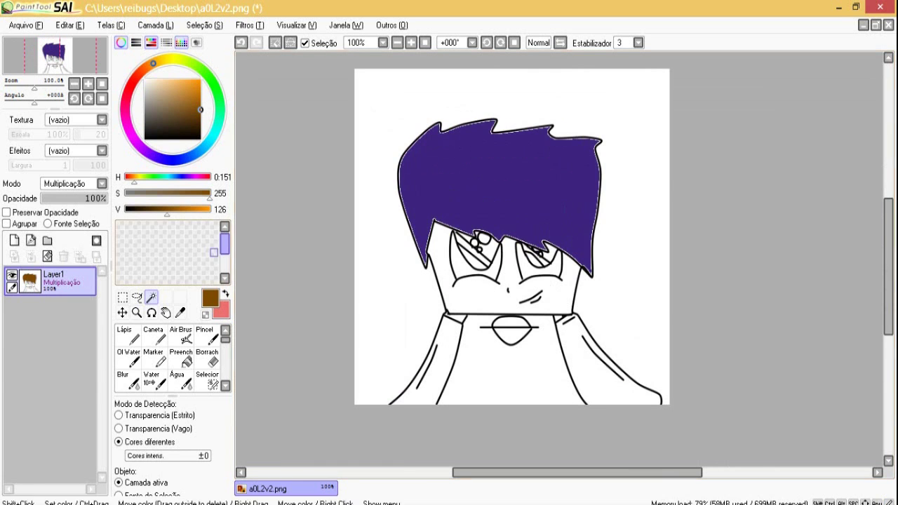
Shade the hair's edges in black sampled from the outline, using the Air Brush at size 20 and opacity 72
left_click(153, 335)
left_click(421, 256, "alt")
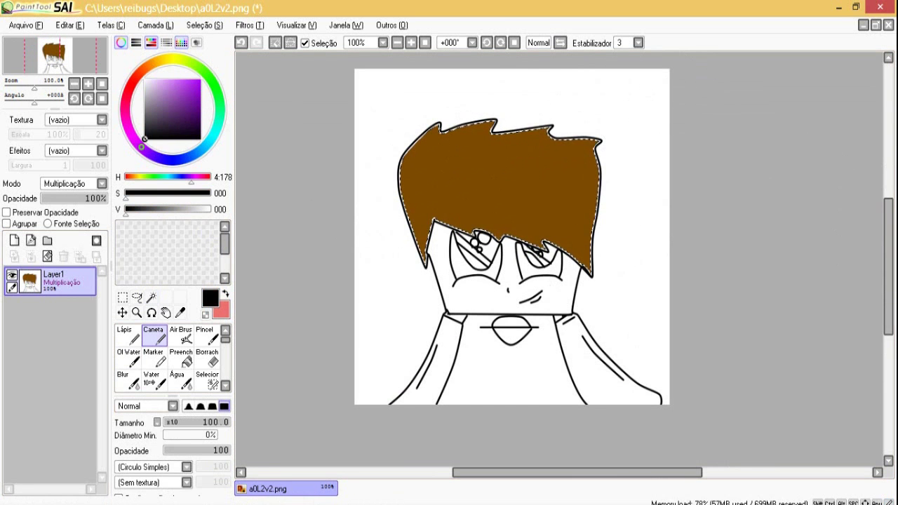
key("v")
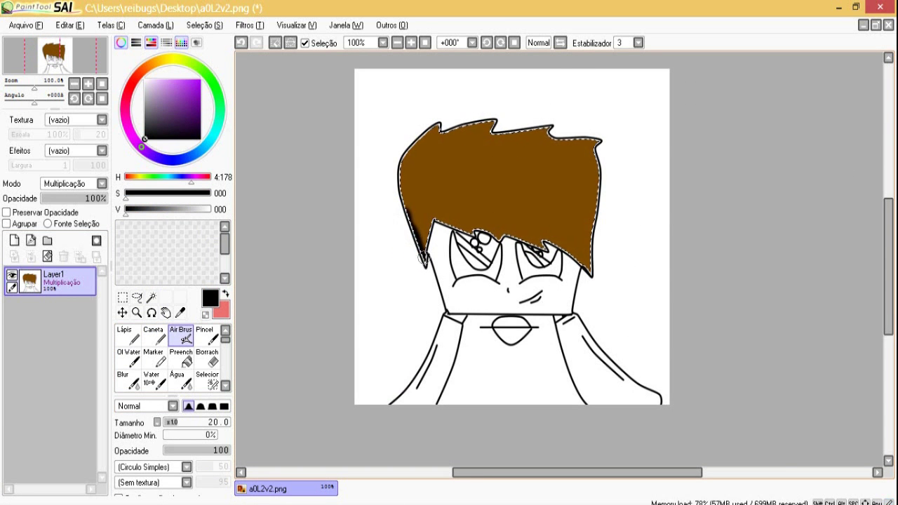
key("ctrl+z")
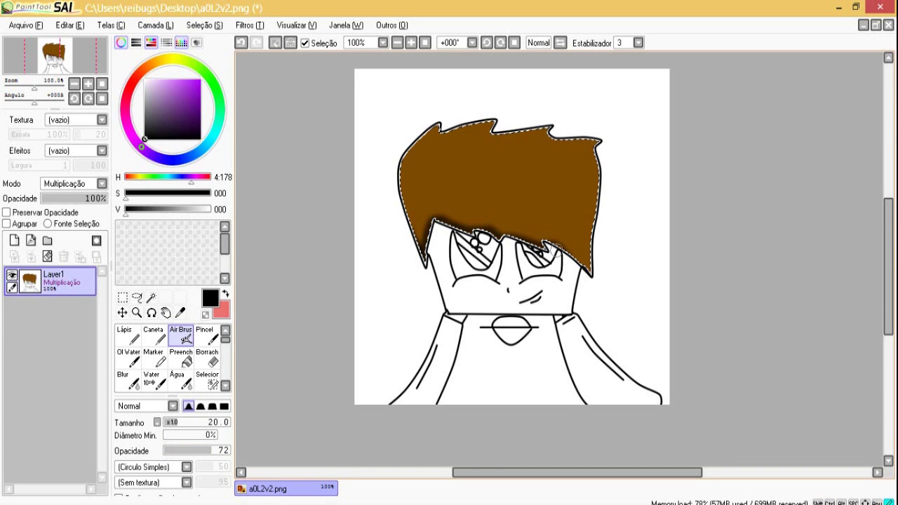
left_click_drag(599, 230, 592, 142)
mouse_move(543, 125)
left_mouse_down()
mouse_move(425, 129)
mouse_move(466, 128)
mouse_move(422, 140)
mouse_move(429, 129)
mouse_move(402, 172)
left_mouse_up()
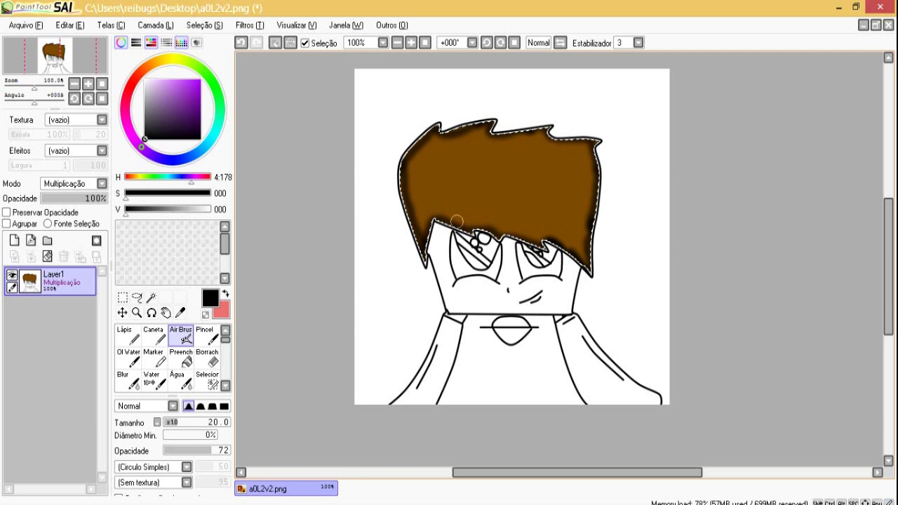
Airbrush three diagonal dark strands rising from the fringe and clear the hair selection
left_click_drag(450, 213, 491, 186)
left_click_drag(494, 228, 540, 190)
left_click_drag(534, 238, 574, 209)
key("ctrl+d")
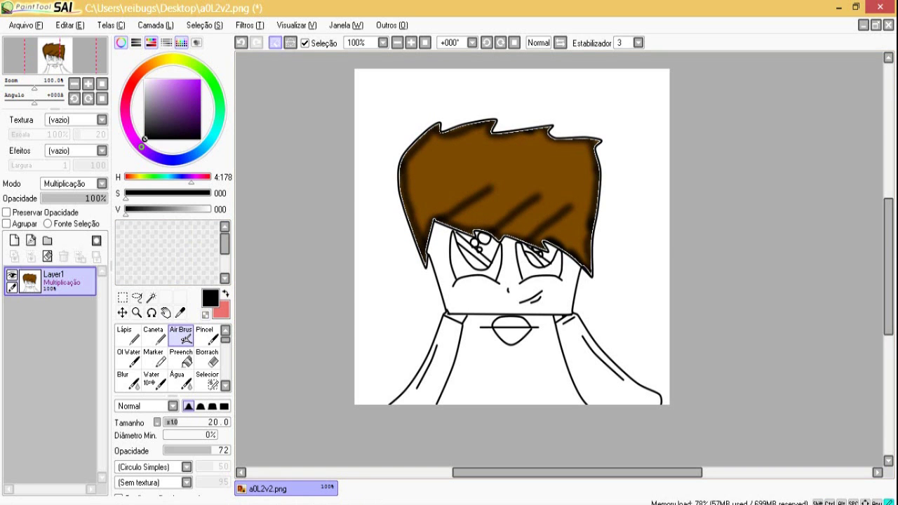
Select the face and both arms with the Magic Wand
key("w")
left_click(491, 298)
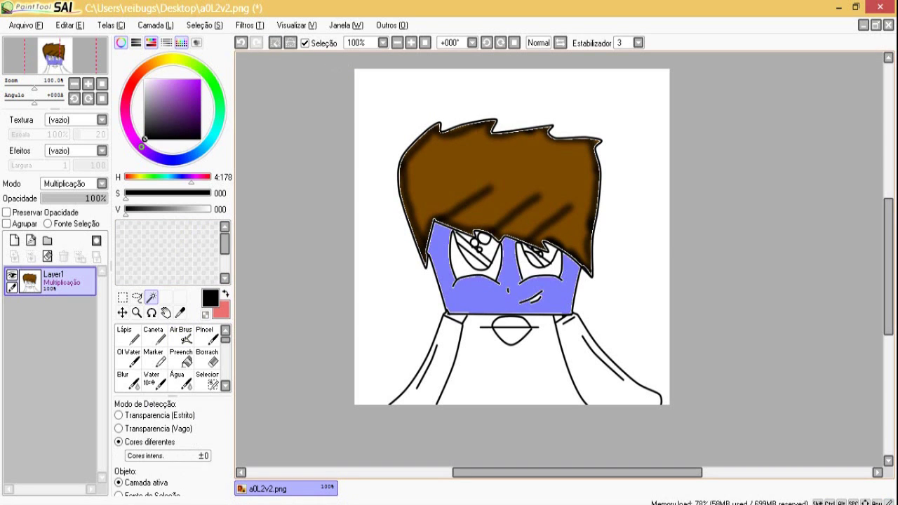
left_click(421, 371)
left_click(606, 368)
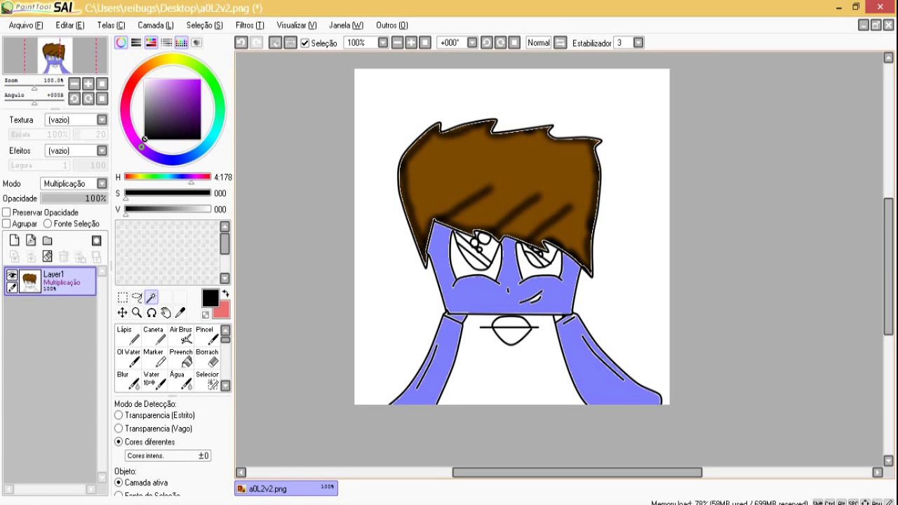
Paint the face and arms light tan with saturation 153 and value 237 using the pen, and clear the selection
left_click(172, 80)
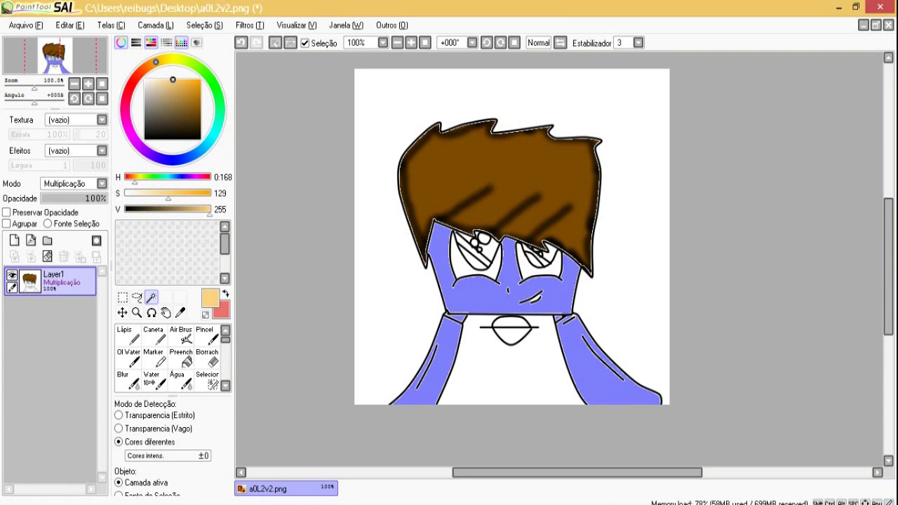
left_click(178, 84)
left_click(153, 335)
mouse_move(463, 211)
left_mouse_down()
mouse_move(481, 360)
mouse_move(330, 311)
left_mouse_up()
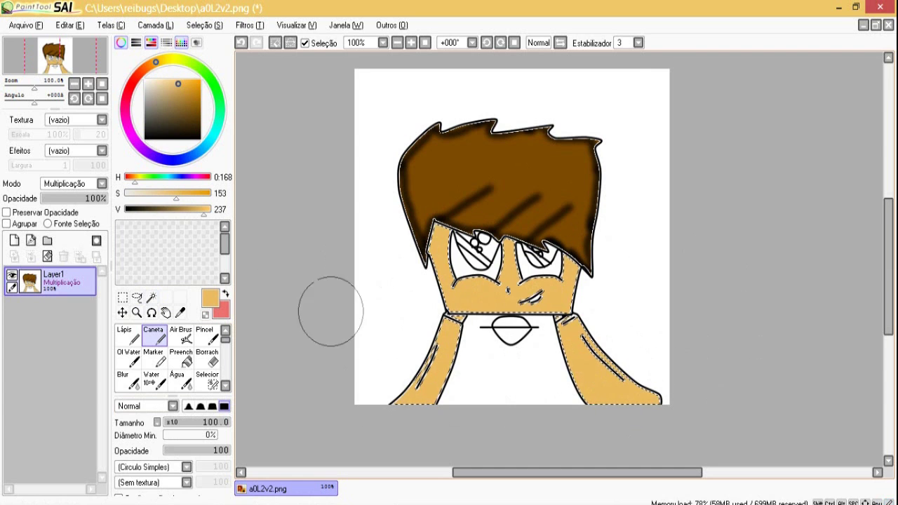
key("ctrl+d")
Select only the tan face area with the Magic Wand
left_click(150, 298)
left_click(512, 298)
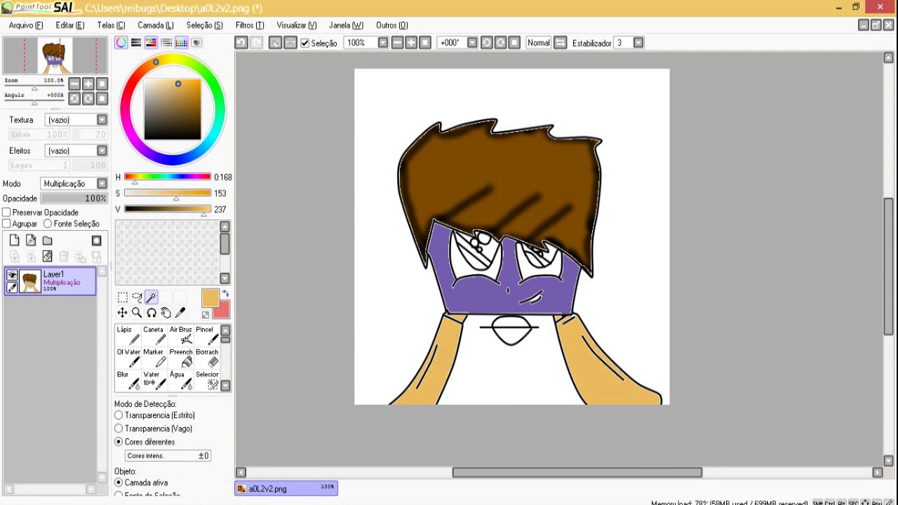
key("n")
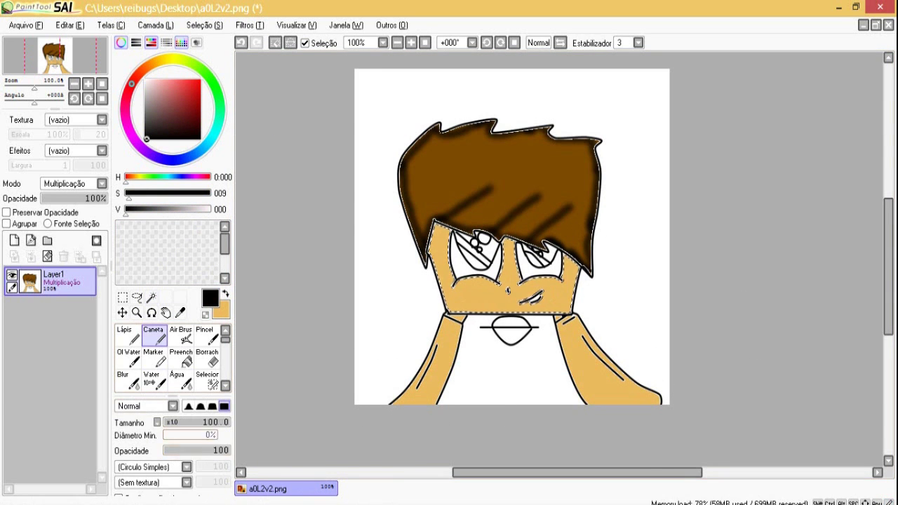
key("v")
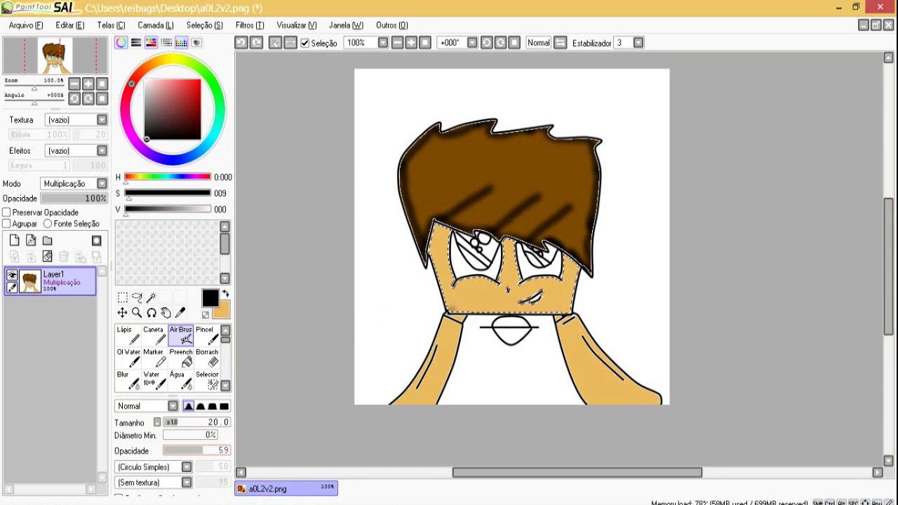
key("x")
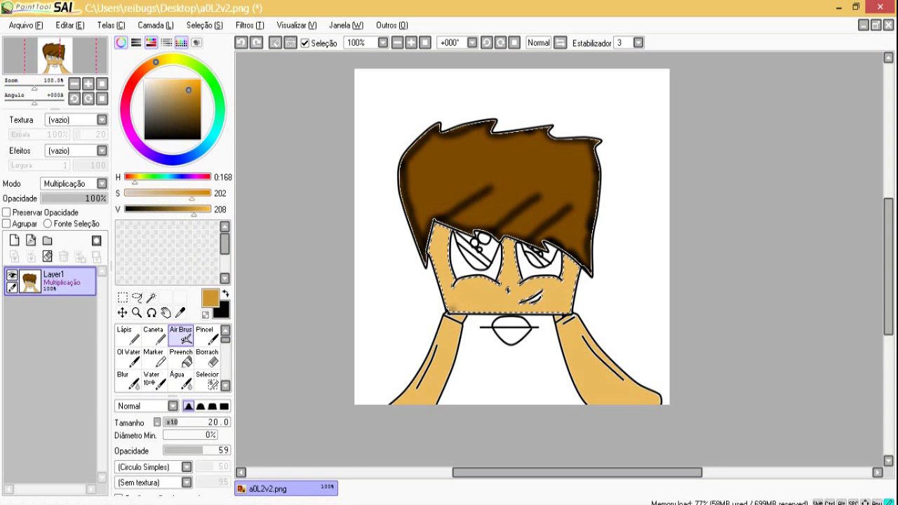
key("n")
key("b")
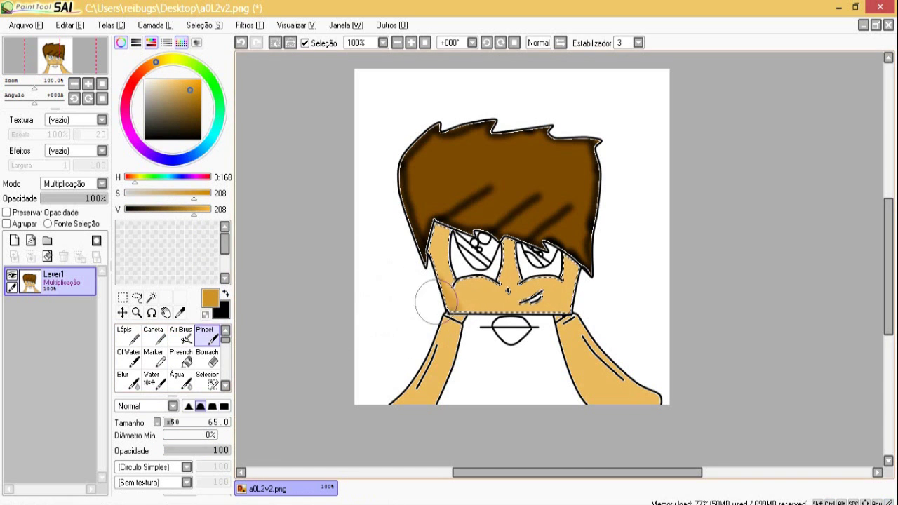
key("ctrl+z")
Shade the face's sides and the area between the eyes in darker tan, saturation 208 and value 196, with the pen at size 30
key("n")
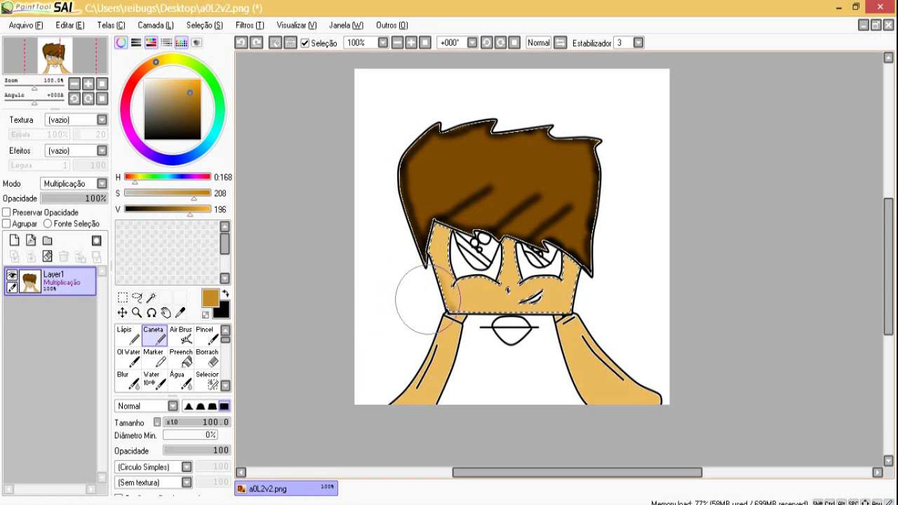
key("b")
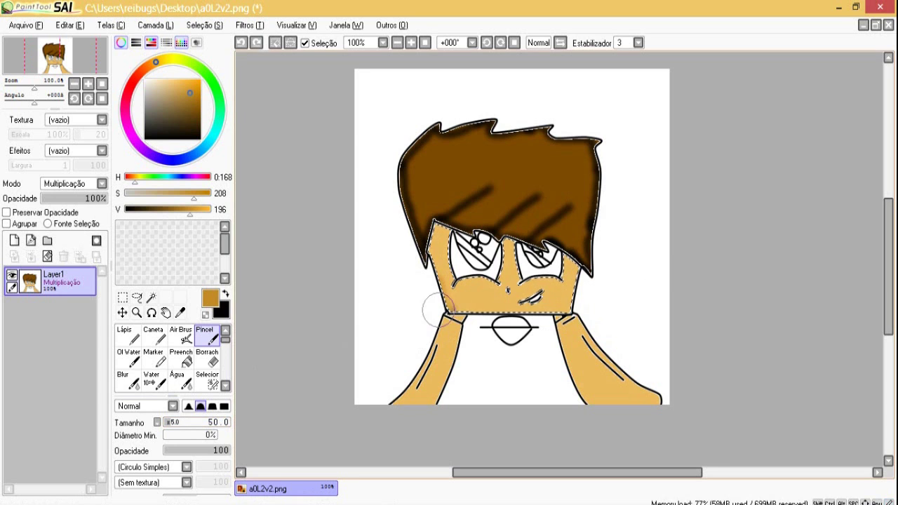
key("n")
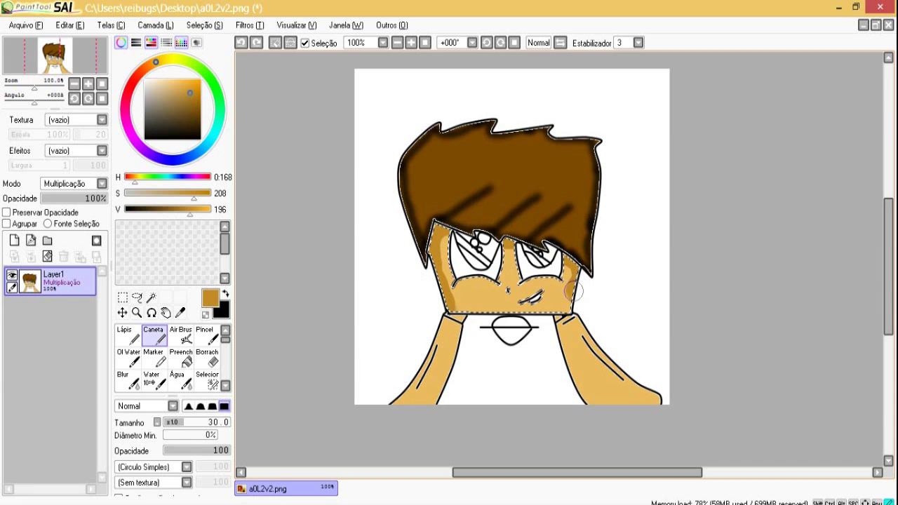
Soften the face shading with the Blur brush at size 14
key("b")
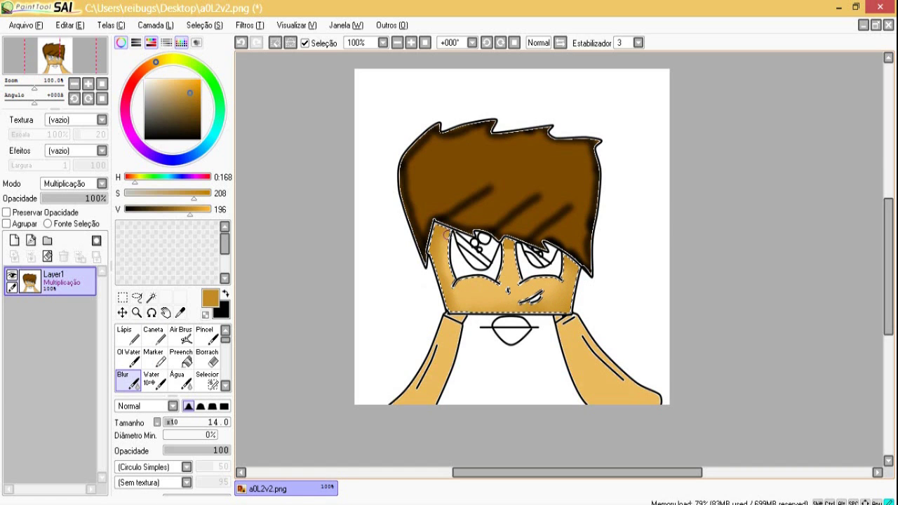
mouse_move(442, 277)
left_mouse_down()
mouse_move(445, 260)
mouse_move(437, 296)
left_mouse_up()
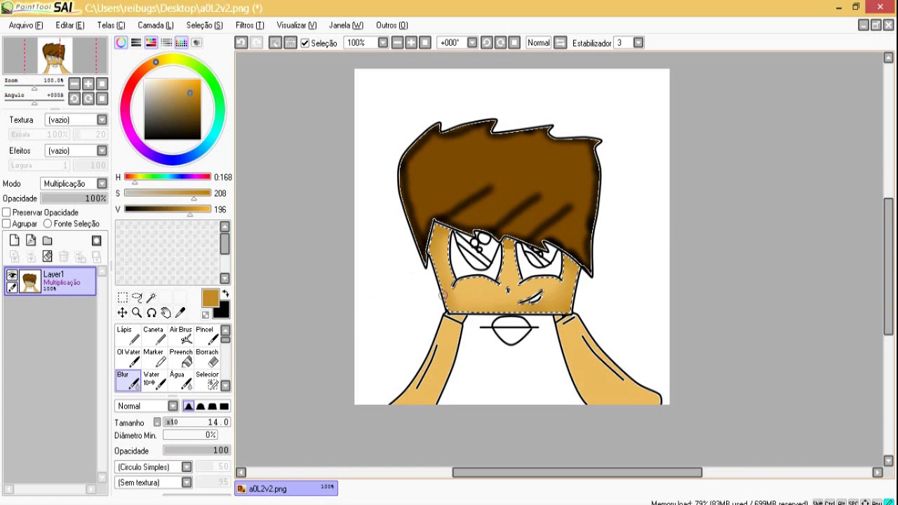
mouse_move(571, 278)
left_mouse_down()
mouse_move(558, 312)
mouse_move(448, 260)
mouse_move(505, 267)
mouse_move(449, 267)
left_mouse_up()
Select both arms and shade their edges with the darker tan using the pen at size 30
left_click(150, 297)
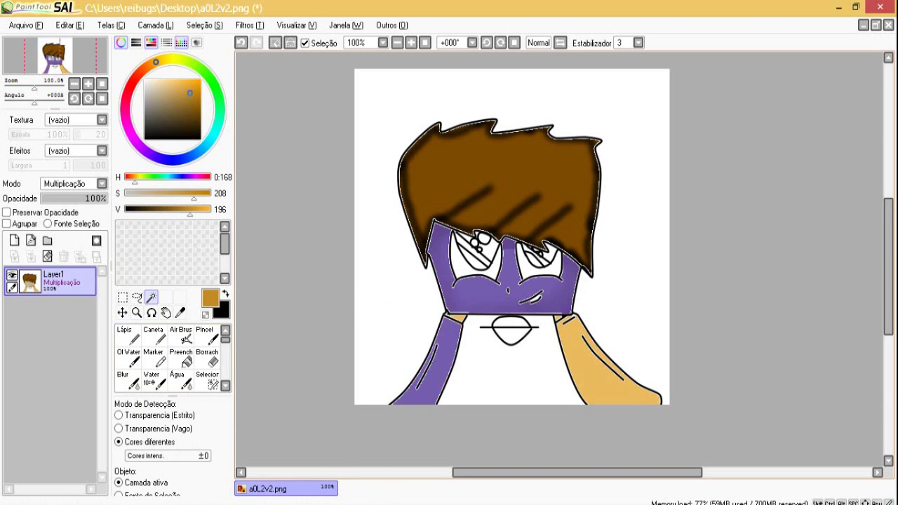
left_click(603, 364)
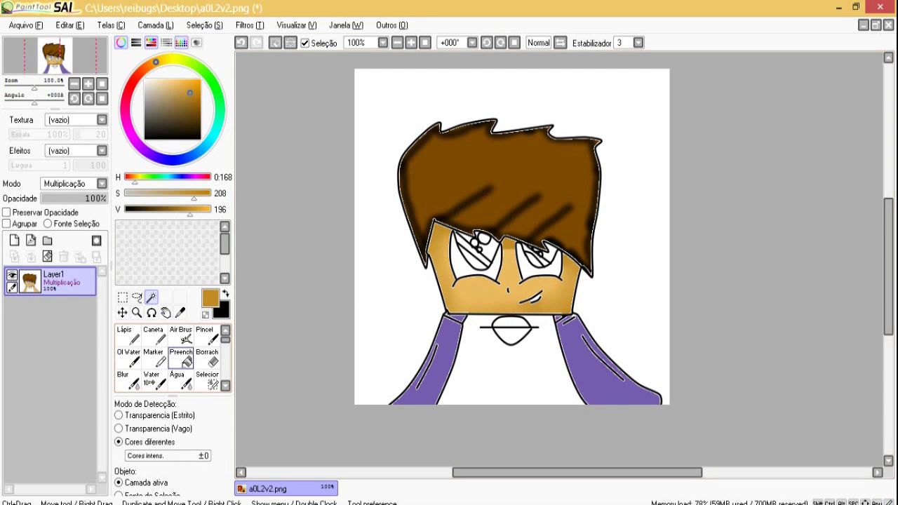
left_click(181, 340)
key("n")
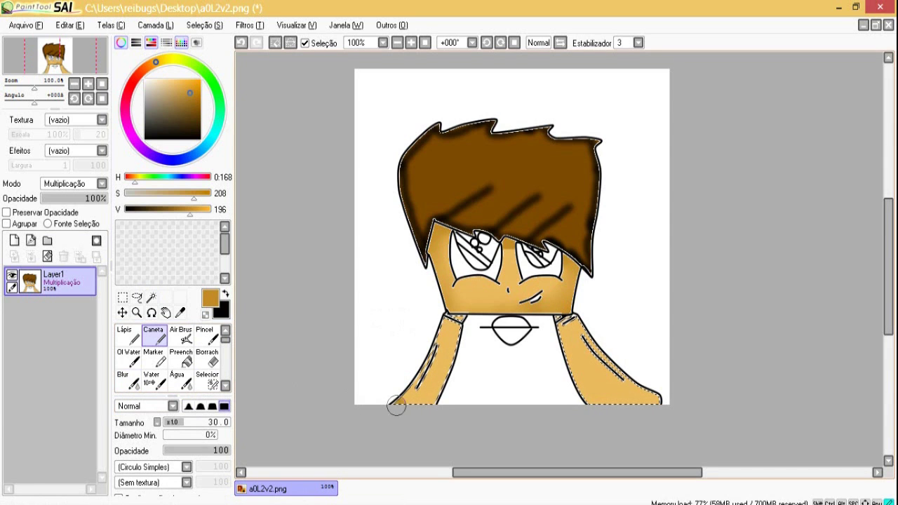
mouse_move(427, 354)
left_mouse_down()
mouse_move(646, 393)
mouse_move(629, 370)
left_mouse_up()
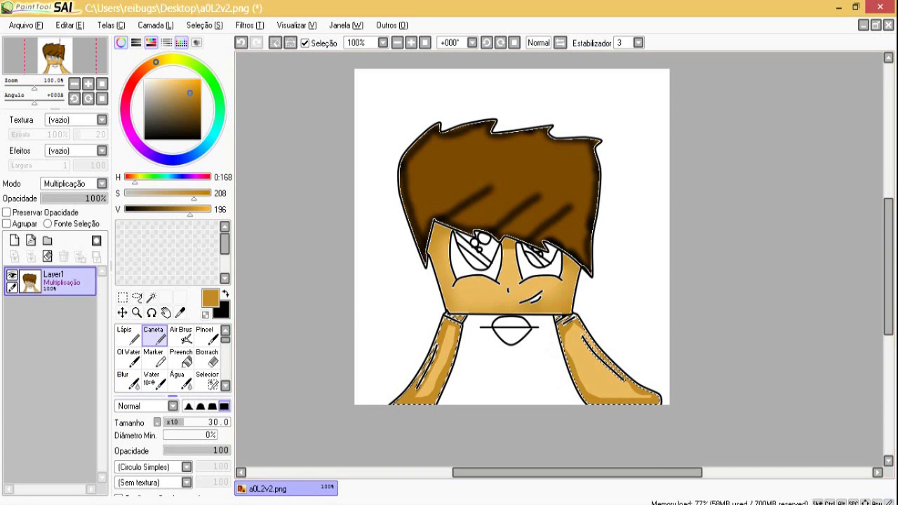
Blend the shading on both arms with the Blur brush at size 14
double_click(127, 379)
left_click(535, 291)
left_click_drag(440, 383, 609, 403)
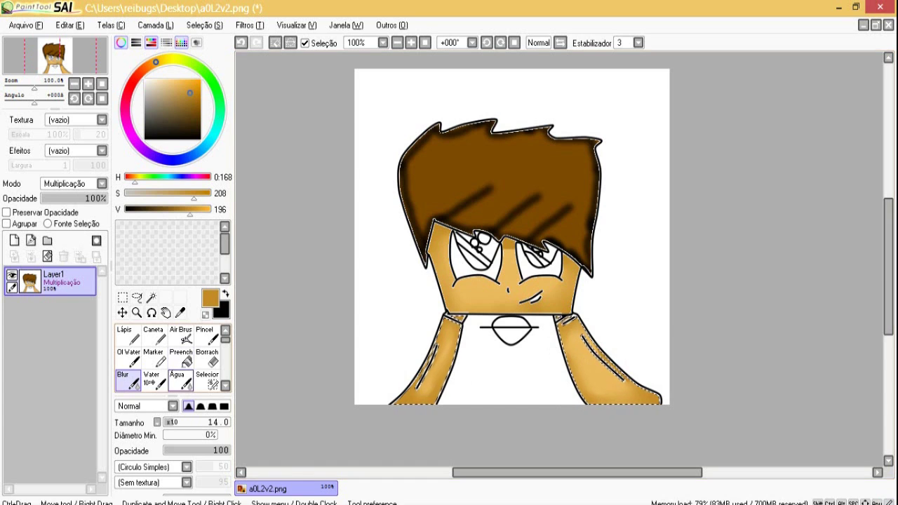
Color the iris of the drawing's left eye teal and shade it with a darker teal at saturation 208 and value 158
left_click(151, 297)
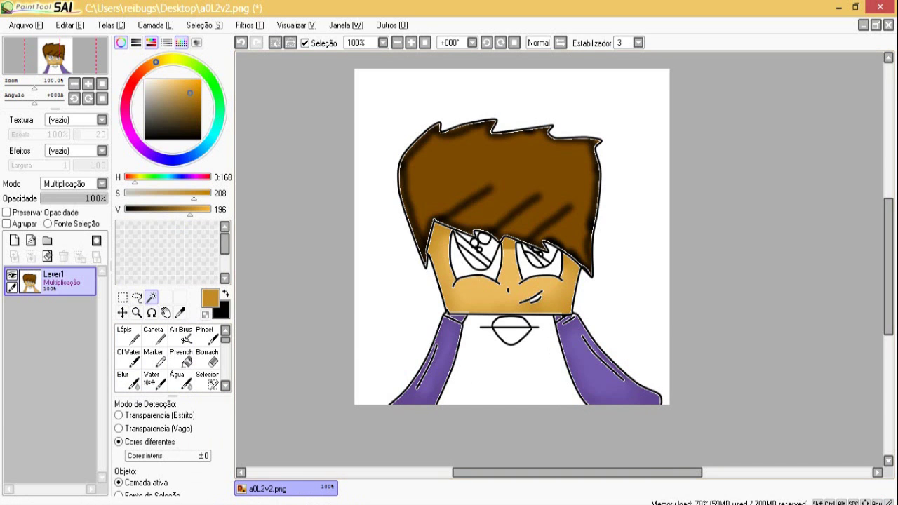
key("ctrl+d")
left_click(477, 258)
key("ctrl+d")
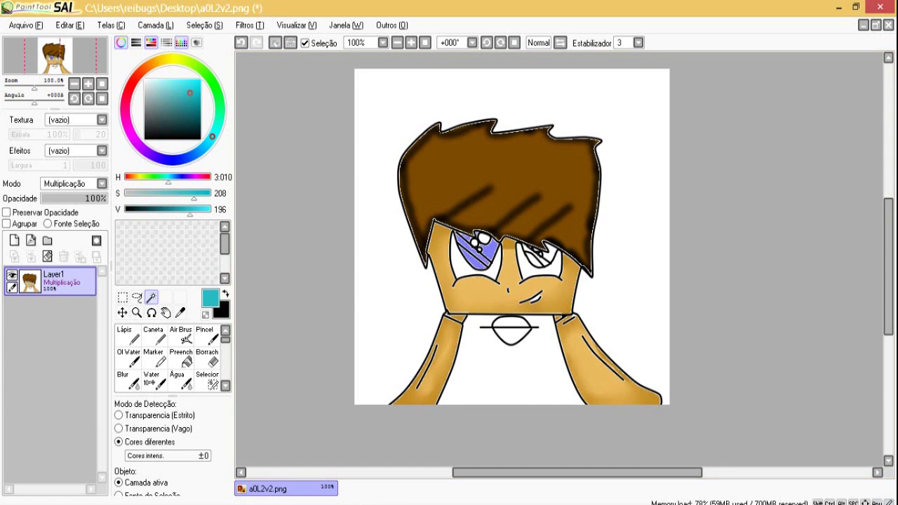
key("n")
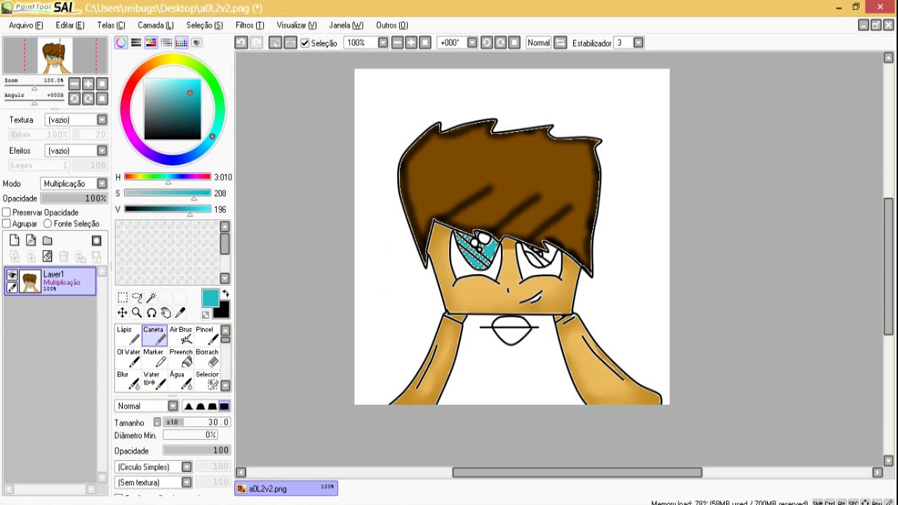
left_click_drag(188, 209, 177, 209)
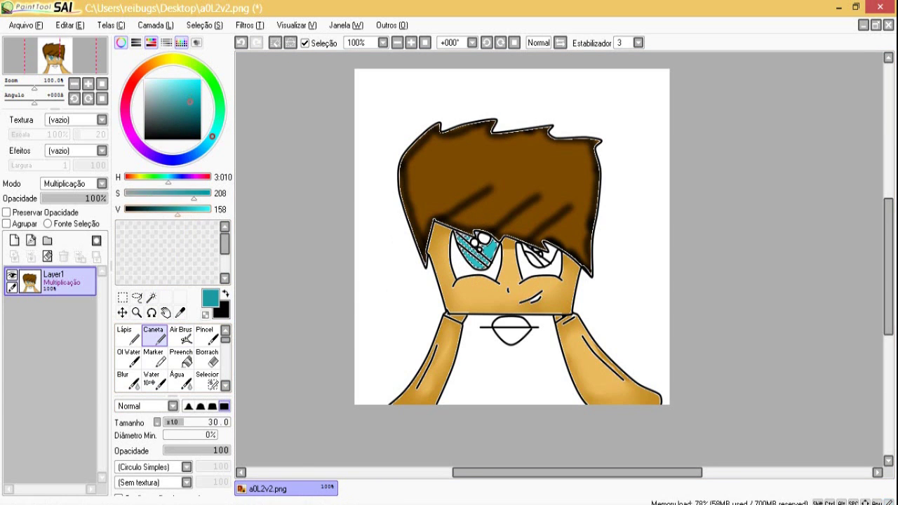
key("b")
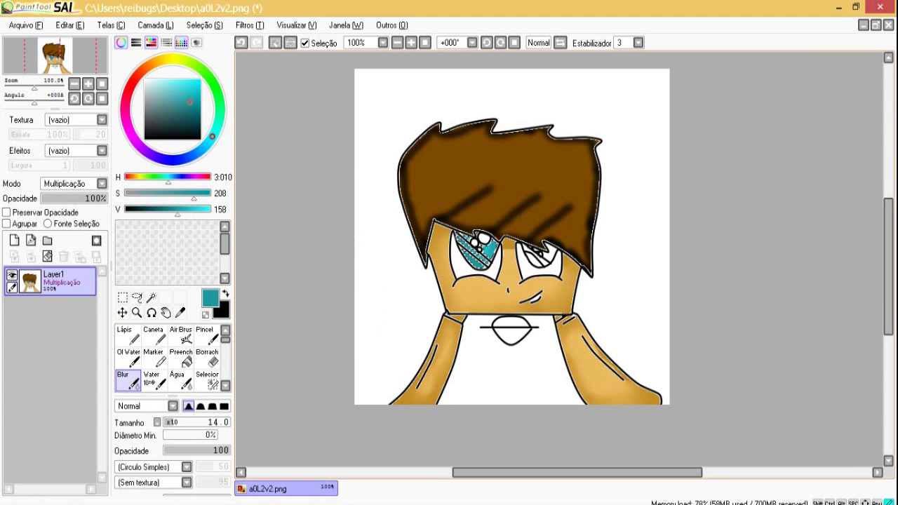
Select the iris of the drawing's right eye, paint it teal and switch to the Blur brush for blending
key("w")
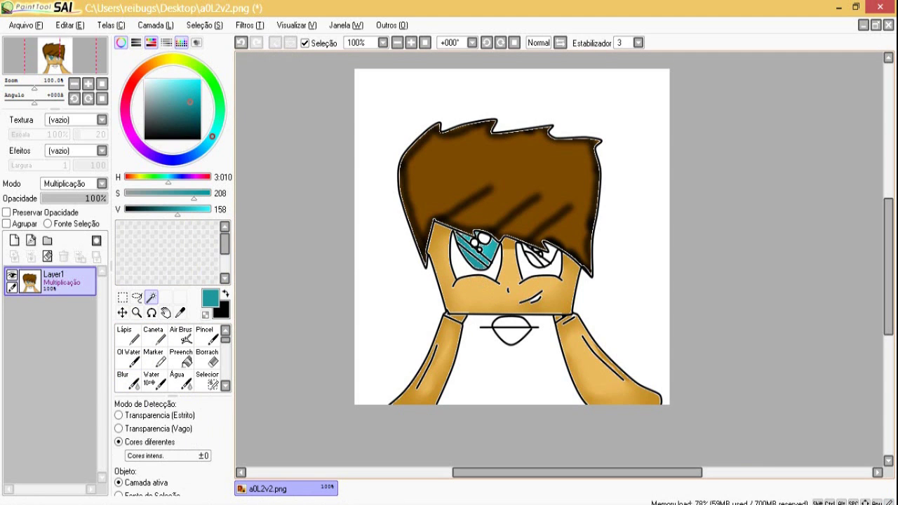
key("n")
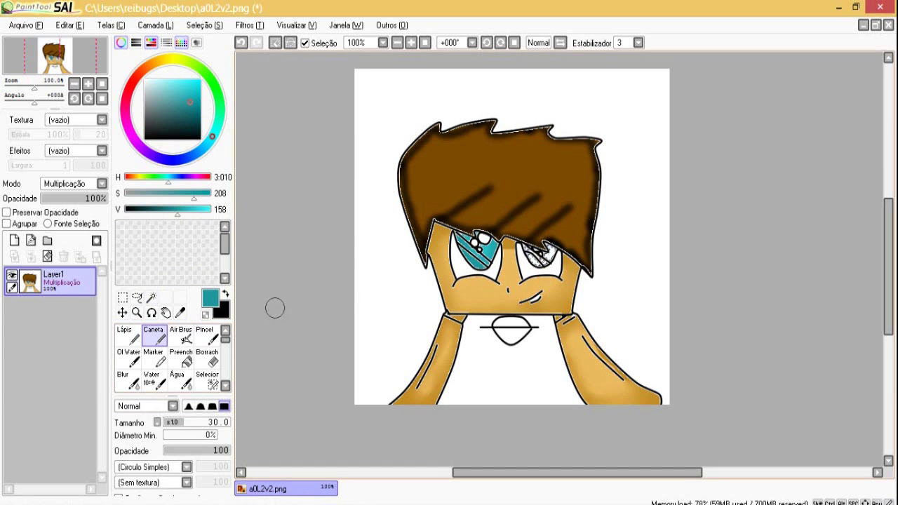
key("b")
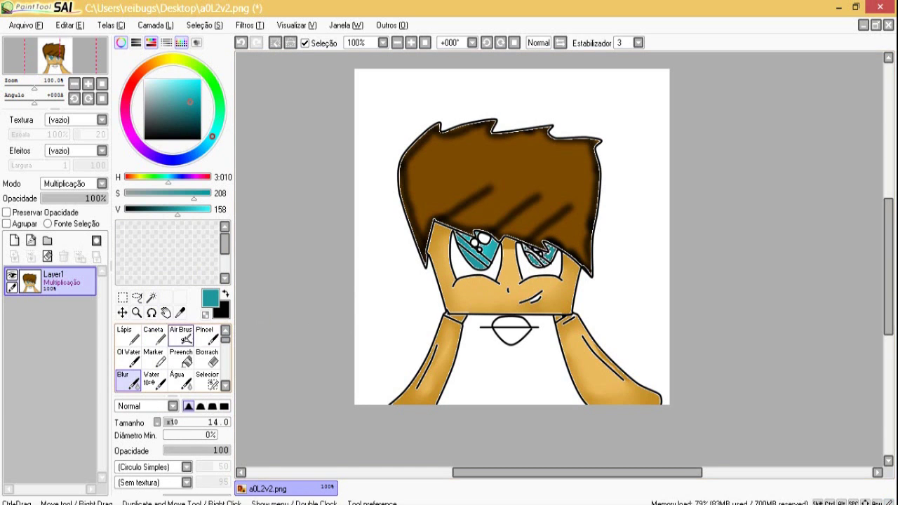
Select the shirt area and paint its bottom, side and top edges black with the pen at size 30
key("n")
key("w")
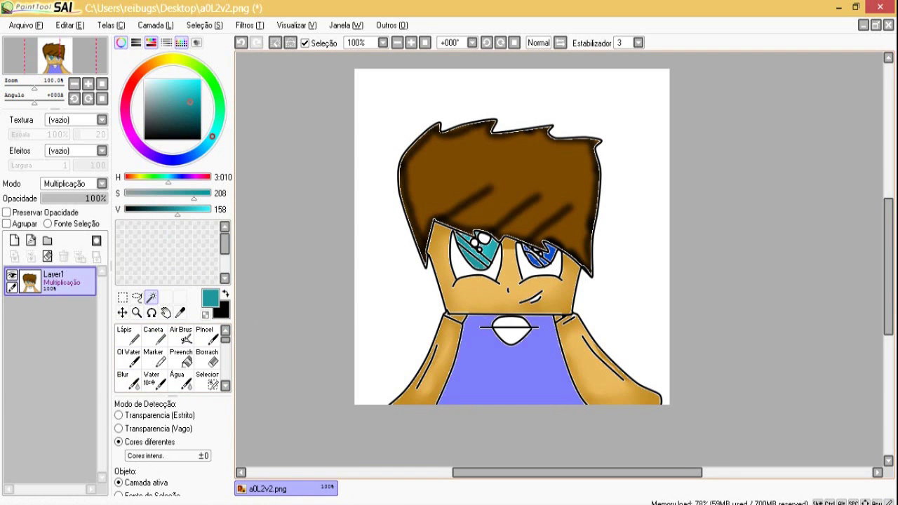
key("n")
left_click(424, 385, "alt")
mouse_move(424, 385)
left_mouse_down()
mouse_move(501, 401)
mouse_move(574, 371)
left_mouse_up()
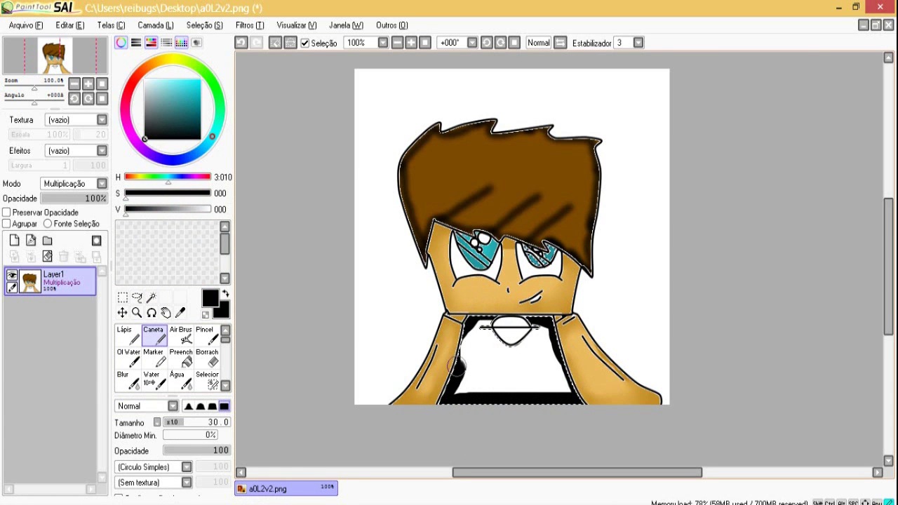
key("ctrl+z")
left_click_drag(444, 406, 588, 397)
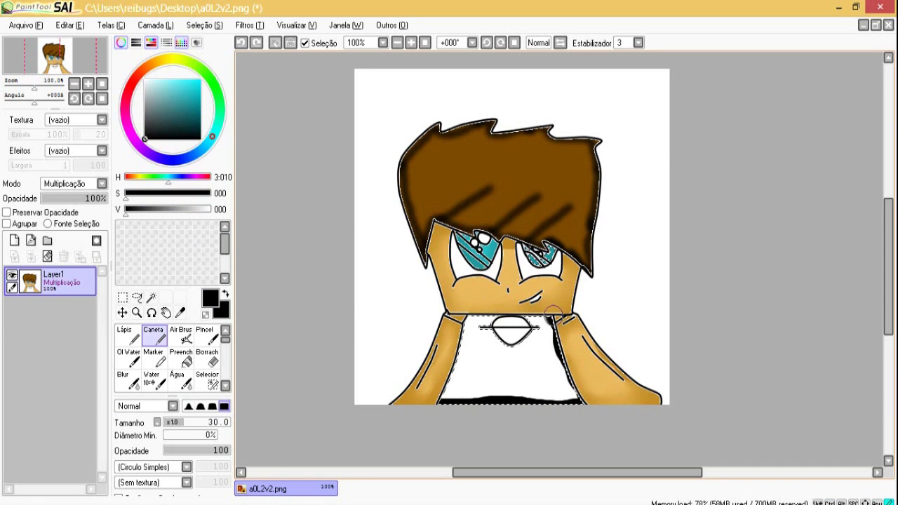
Blend the black edge shading on the shirt with the Blur brush at size 14 and clear the selection
left_click(129, 379)
mouse_move(446, 398)
left_mouse_down()
mouse_move(497, 398)
mouse_move(573, 399)
left_mouse_up()
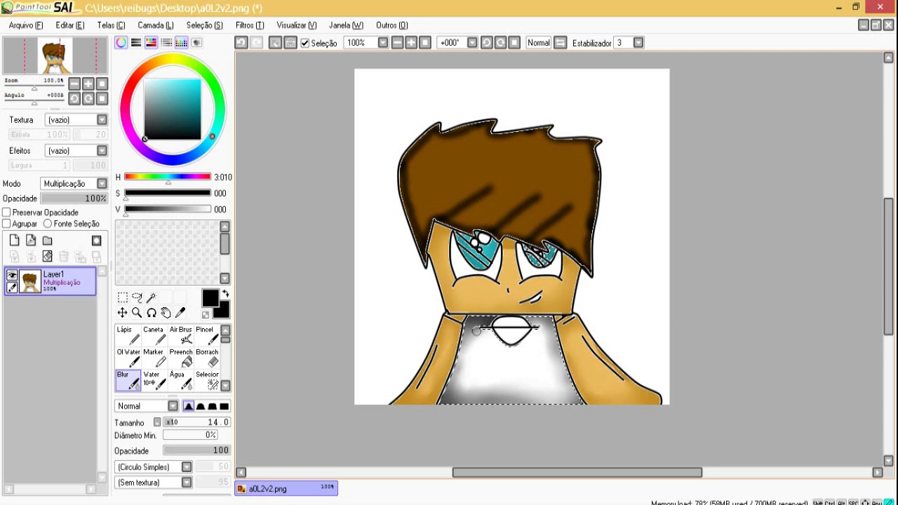
key("ctrl+d")
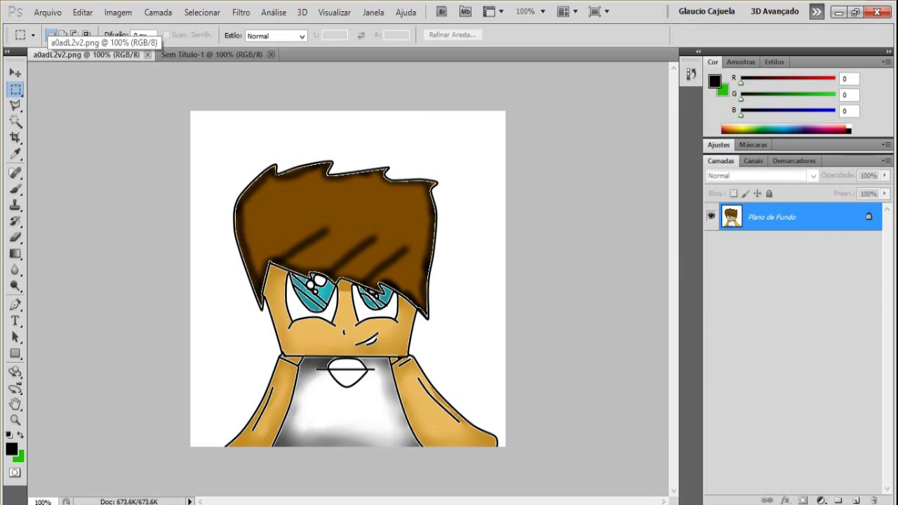
In Photoshop, erase the white background around the character and bring the cut-out drawing into the Sem Título-1 document
key("shift+e")
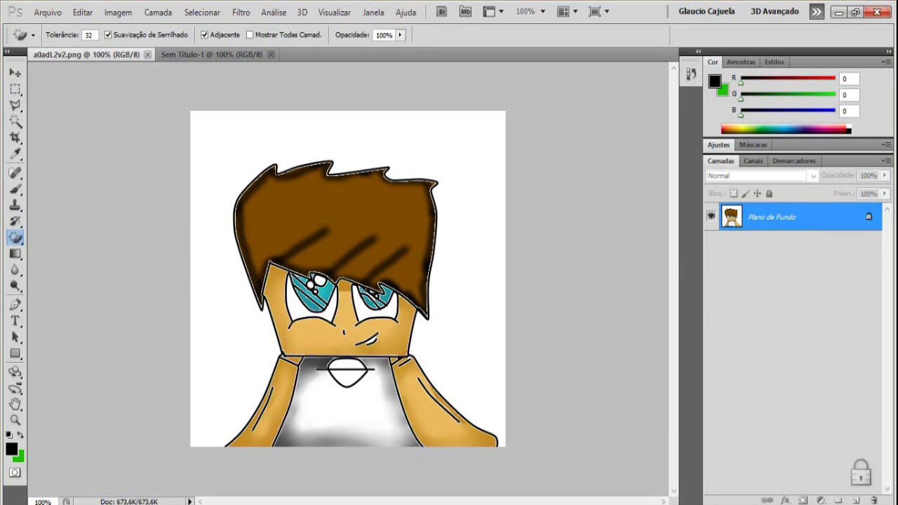
left_click(210, 127)
key("v")
mouse_move(231, 378)
left_mouse_down()
mouse_move(211, 54)
mouse_move(175, 302)
mouse_move(298, 379)
left_mouse_up()
Enlarge the character proportionally until it spans most of the canvas width
key("ctrl+t")
left_click_drag(218, 112, 198, 143)
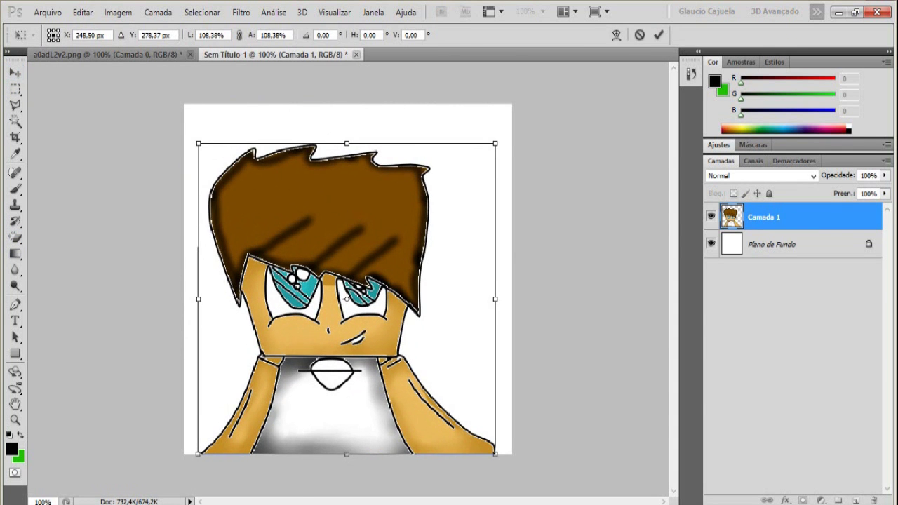
key("Return")
Open the Cenários Minecraft folder inside the designer pack
mouse_move(156, 502)
mouse_move(85, 449)
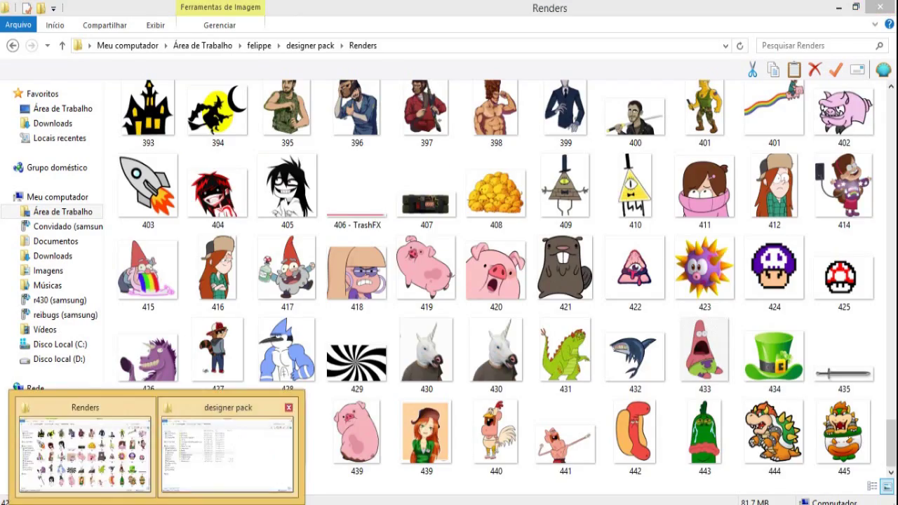
left_click(228, 449)
double_click(160, 272)
double_click(180, 104)
double_click(180, 104)
Place the pink-sunset Minecraft landscape, enlarge it to cover the canvas and move its layer beneath Camada 1
left_click_drag(427, 112, 348, 279)
left_click_drag(185, 169, 89, 100)
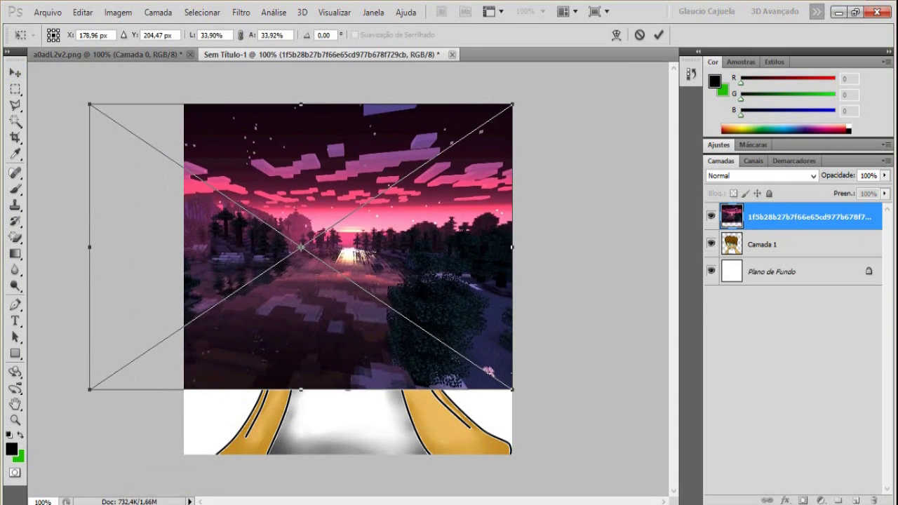
key("Return")
left_click_drag(735, 216, 735, 261)
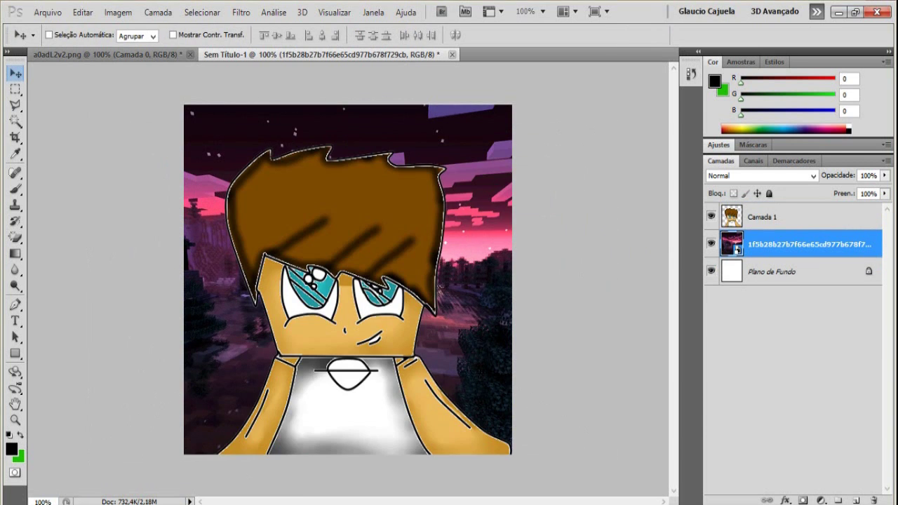
Place the pixel mushroom render 425 above the landscape layer and erase its white background with the Magic Eraser
left_click(82, 448)
left_click_drag(841, 274, 349, 279)
key("Return")
key("e")
left_click(484, 210)
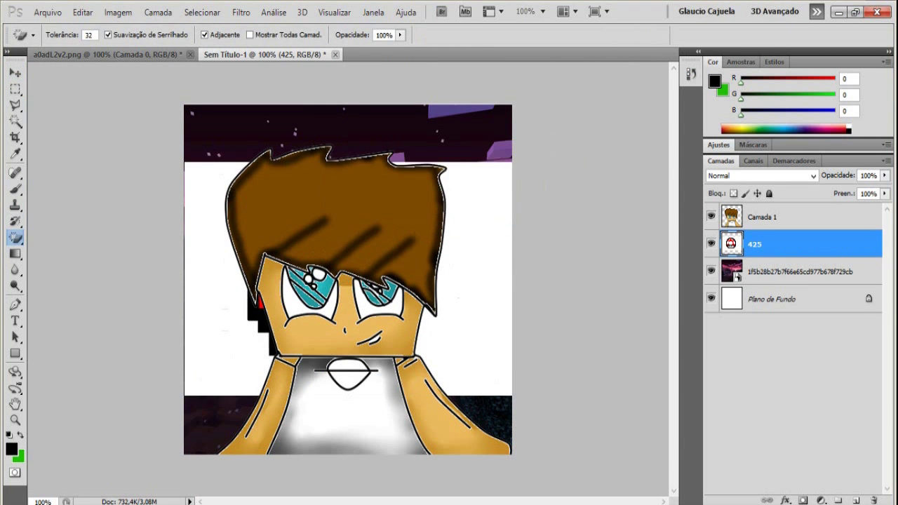
key("Return")
Scale the mushroom to 43.55% and position it on the canvas just right of the character's face
key("ctrl+t")
left_click_drag(348, 279, 526, 260)
left_click_drag(392, 144, 540, 293)
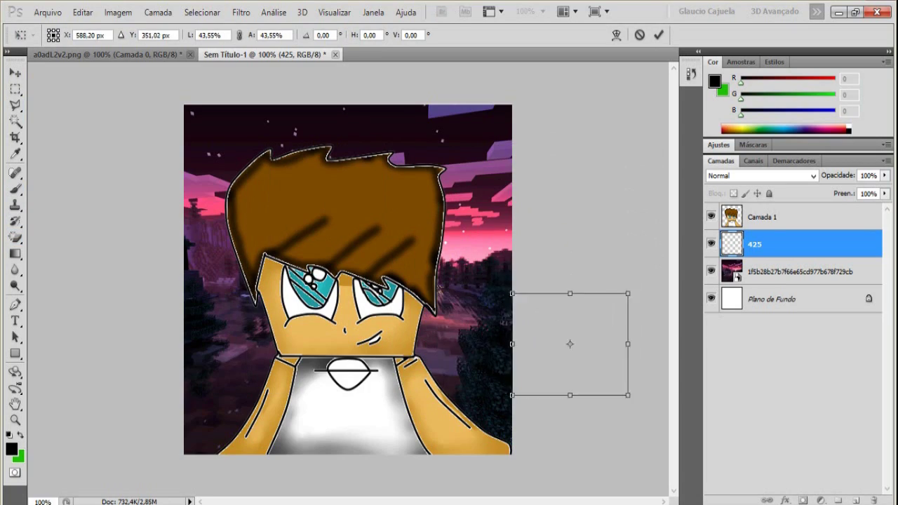
left_click_drag(599, 342, 499, 326)
key("Return")
key("v")
Place the rainbow cloud render 300 from the Renders folder behind the character on the canvas's left side
left_click(81, 435)
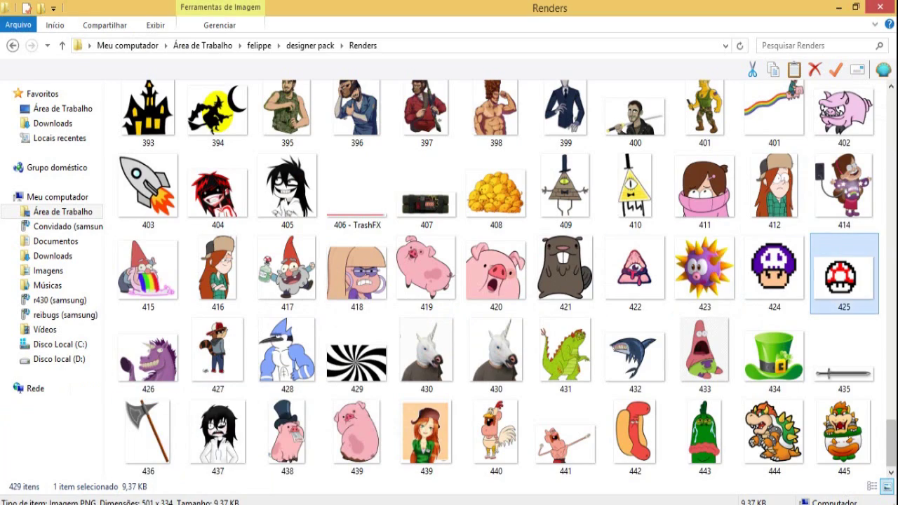
scroll(772, 420, "up", 12)
left_click_drag(634, 218, 214, 301)
key("Return")
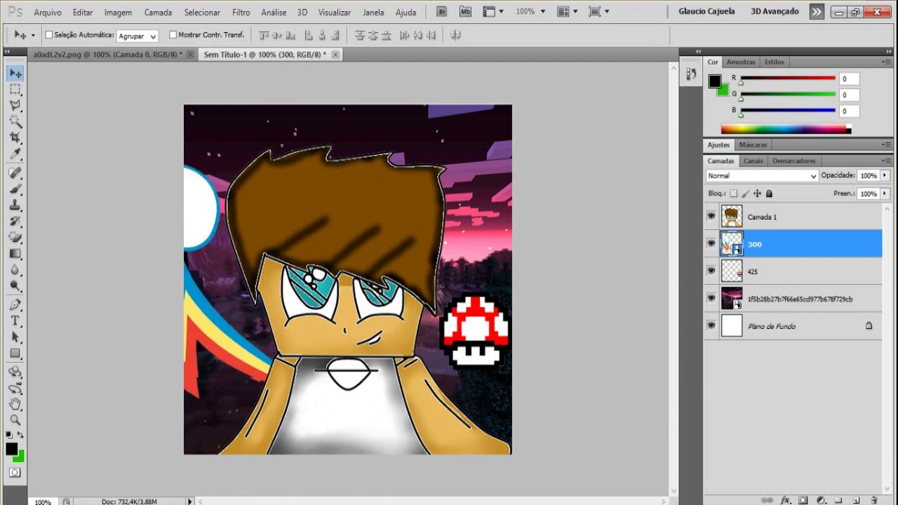
Move the mushroom onto the rainbow left of the face and bring layer 425 above layer 300
key("alt+bracketleft")
left_click_drag(476, 331, 234, 302)
key("ctrl+bracketright")
Shrink the mushroom slightly, tilt it to follow the rainbow and apply the transformation
key("ctrl+t")
left_click_drag(316, 368, 291, 360)
left_click_drag(259, 308, 246, 319)
left_click_drag(298, 277, 275, 258)
left_click(15, 73)
left_click(376, 204)
Place the pink donut render 201 at 69.26% scale behind the character on the canvas's right side
key("alt+Tab")
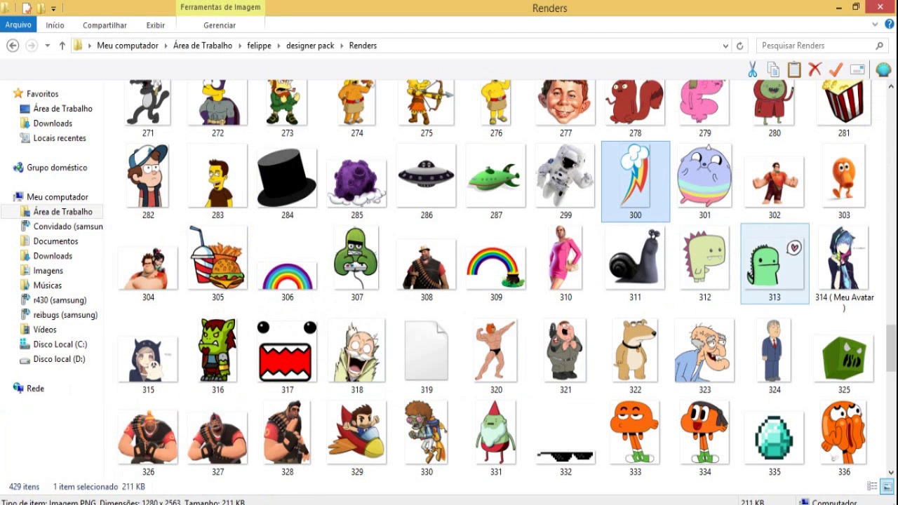
scroll(761, 347, "up", 5)
scroll(764, 344, "up", 4)
left_click_drag(838, 245, 398, 298)
key("alt+Tab")
left_click(14, 73)
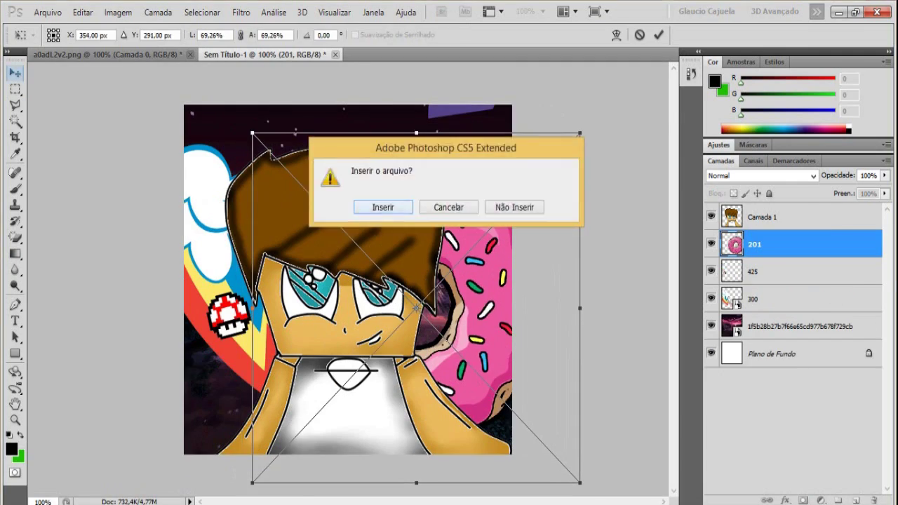
left_click(391, 204)
Place the raccoon render 210 over the donut's upper part, scaled to about 71% and rotated 35.32 degrees
left_click(86, 441)
mouse_move(635, 295)
left_mouse_down()
mouse_move(180, 471)
mouse_move(351, 260)
mouse_move(482, 203)
mouse_move(479, 226)
left_mouse_up()
key("alt+Tab")
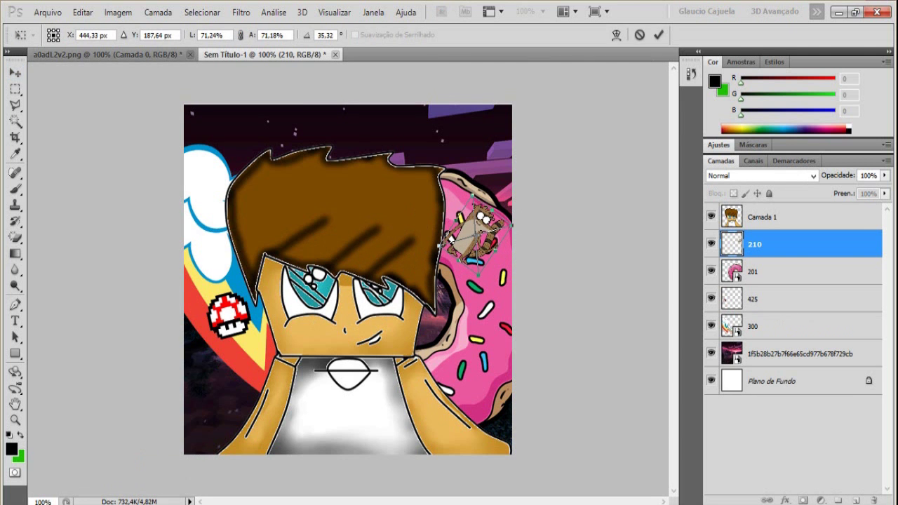
left_click(14, 104)
key("Return")
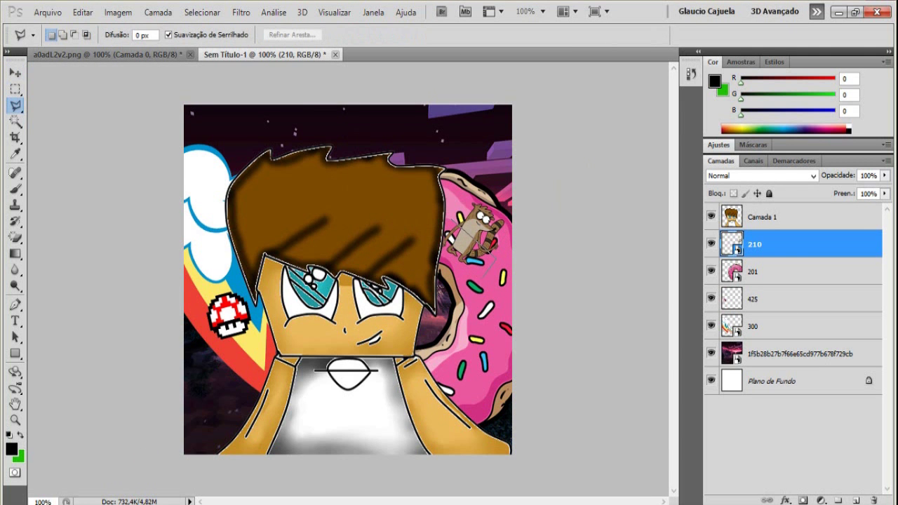
Rasterize layer 210 and cut away the raccoon's lower body with a Polygonal Lasso selection
right_click(746, 244)
left_click(631, 291)
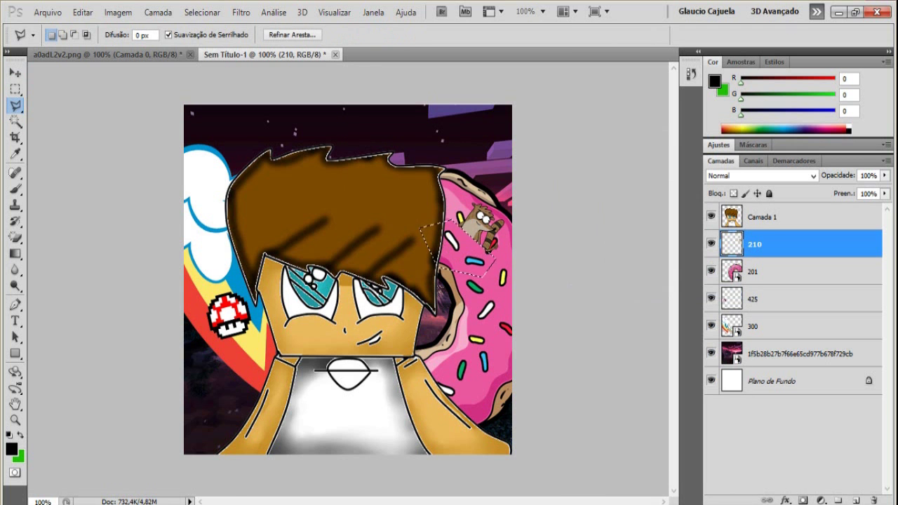
Paint a thin black edge along the raccoon's diagonal cut line with the Brush inside a narrow selection
key("ctrl+plus")
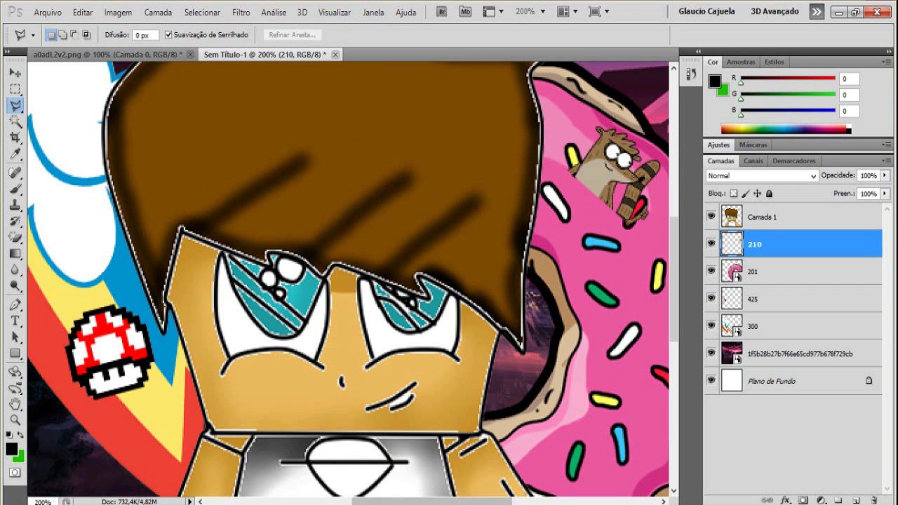
scroll(348, 281, "right", 3)
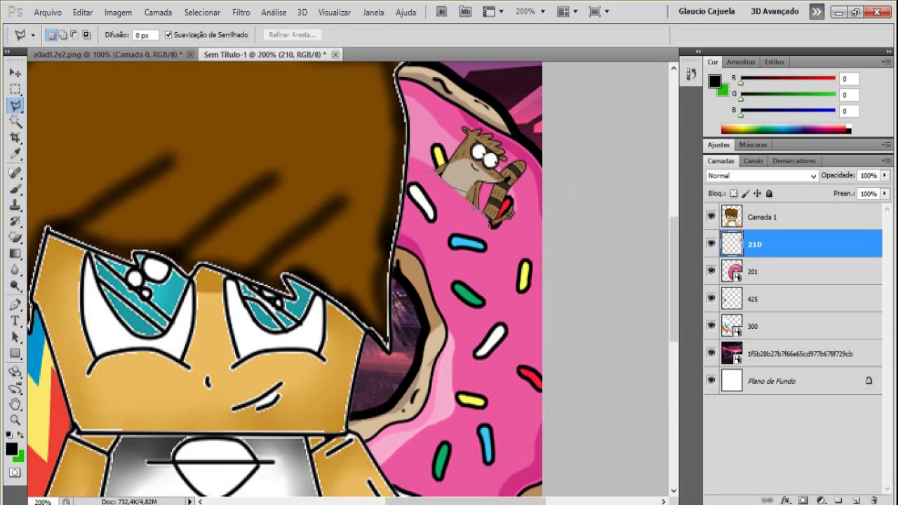
key("b")
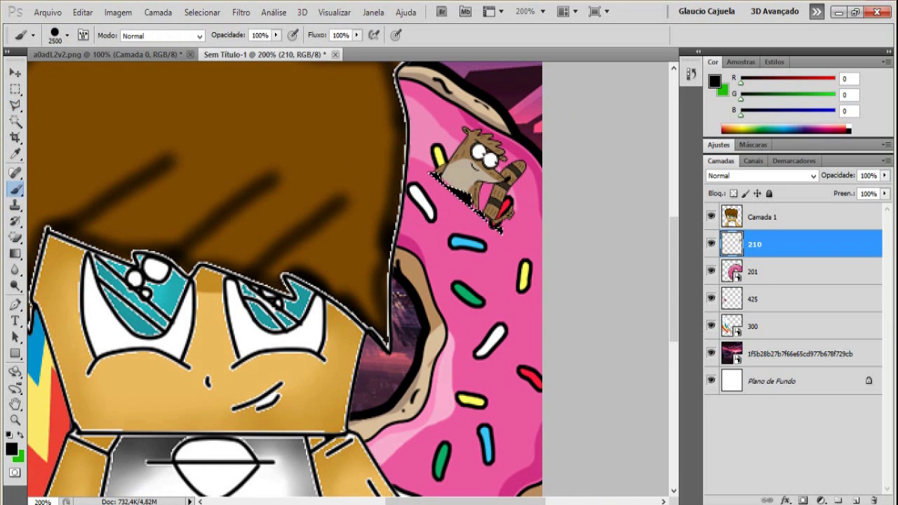
key("l")
Scale the character layer Camada 1 down slightly so more of the background elements show around it
left_click(541, 12)
left_click(543, 46)
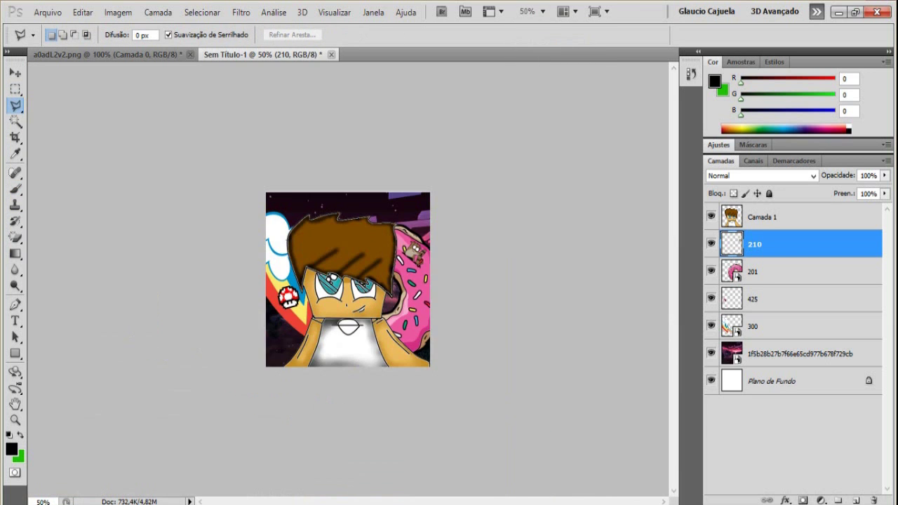
left_click(541, 11)
left_click(544, 60)
key("alt+]")
key("ctrl+t")
left_click_drag(212, 141, 225, 172)
key("v")
key("Return")
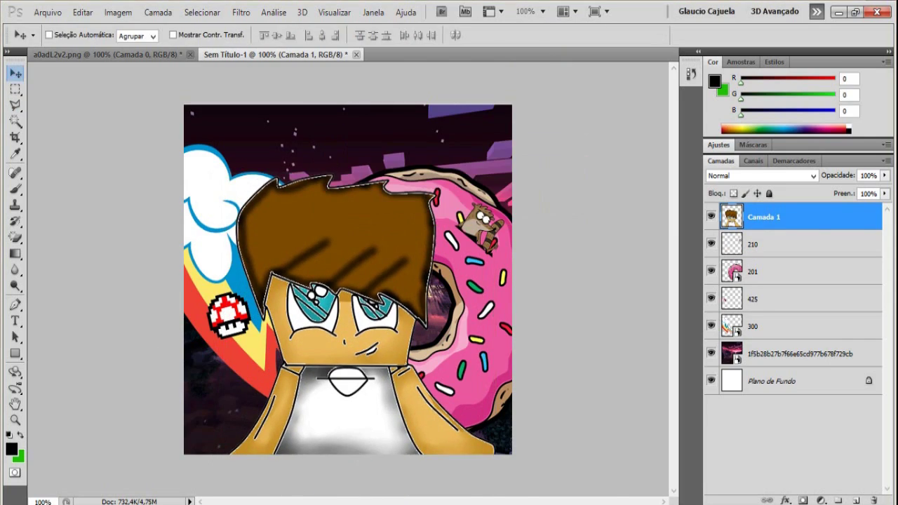
Place the flying saucer render 286 at the canvas's upper right, above the donut
left_click(839, 11)
scroll(426, 203, "down", 8)
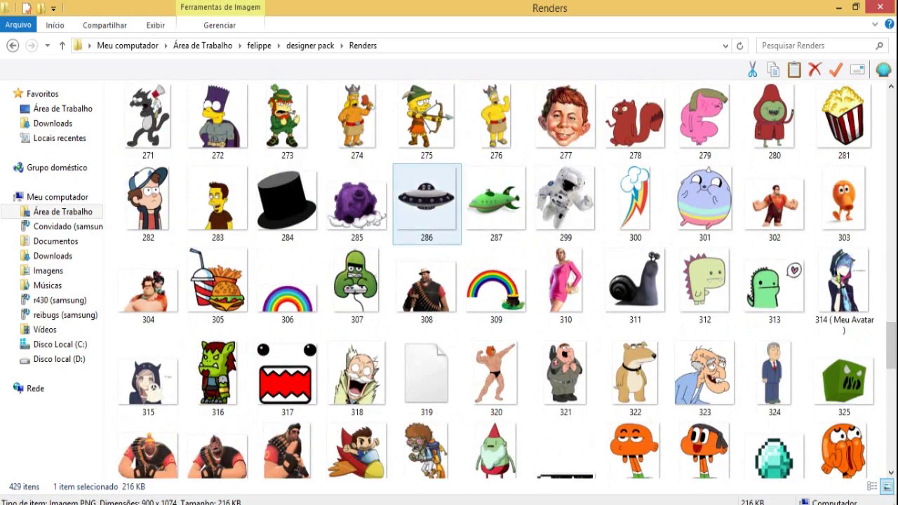
left_click_drag(426, 200, 463, 160)
left_click_drag(536, 77, 545, 93)
left_click(14, 72)
key("Return")
Place the Minecraft inventory bar render 353 centered along the canvas's bottom edge
mouse_move(157, 498)
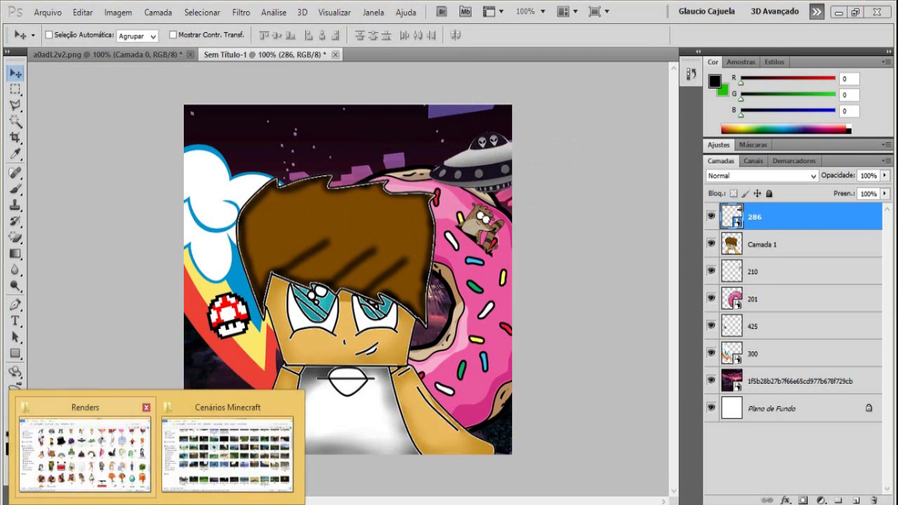
left_click(90, 457)
scroll(491, 281, "down", 6)
left_click(565, 227)
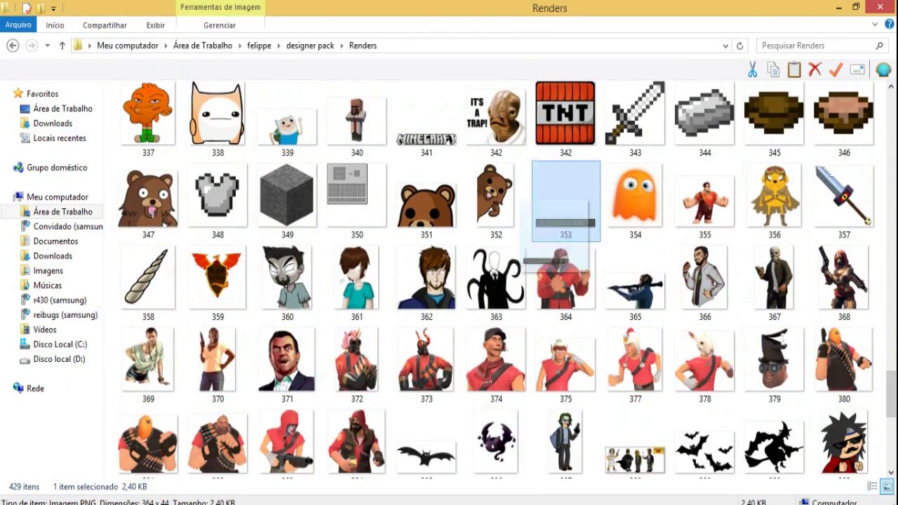
key("alt+Tab")
left_click_drag(347, 368, 347, 438)
left_click(15, 72)
key("Return")
Return to the designer pack folder and open its Utensilios subfolder
key("alt+Tab")
scroll(814, 378, "up", 5)
key("alt+Tab")
key("alt+Tab")
key("BackSpace")
double_click(126, 242)
Place the Gorro 1 Santa hat on the character's head, enlarged to about 120%
left_click_drag(142, 122, 348, 280)
left_click_drag(261, 188, 227, 163)
left_click_drag(336, 231, 337, 235)
left_click_drag(448, 395, 437, 384)
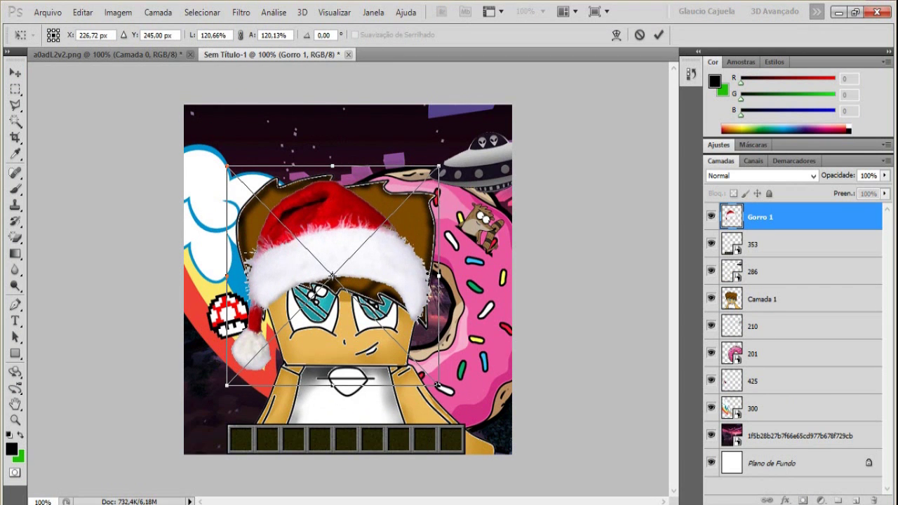
key("Return")
Delete the hair sticking out above and beside the Santa hat from the Camada 1 layer
key("m")
left_click(763, 299)
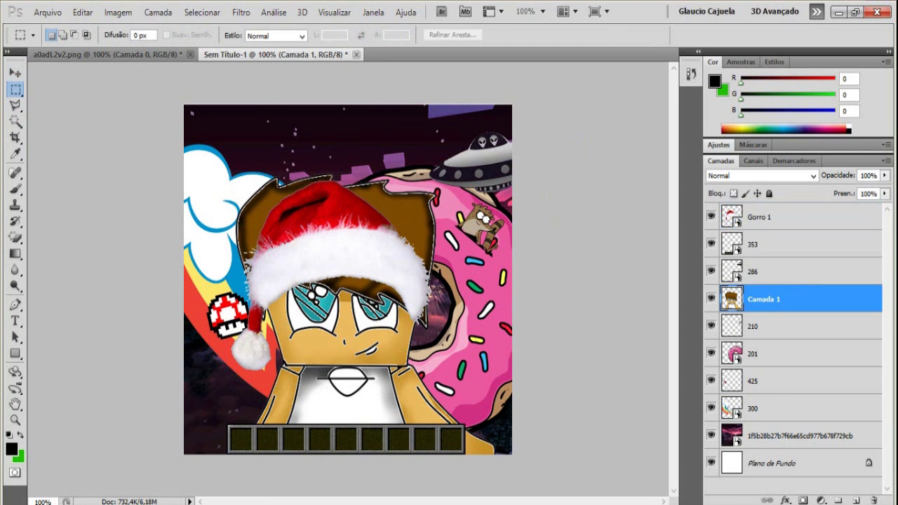
key("Delete")
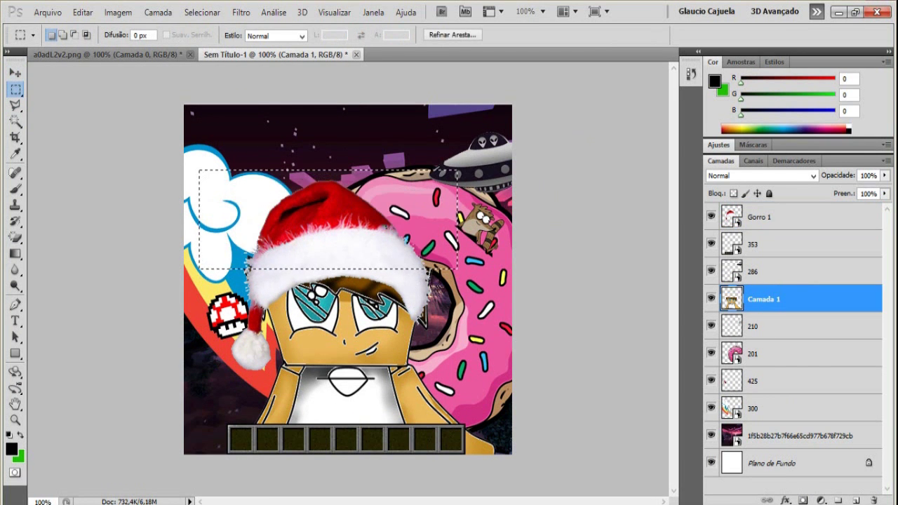
key("v")
key("ctrl+d")
key("l")
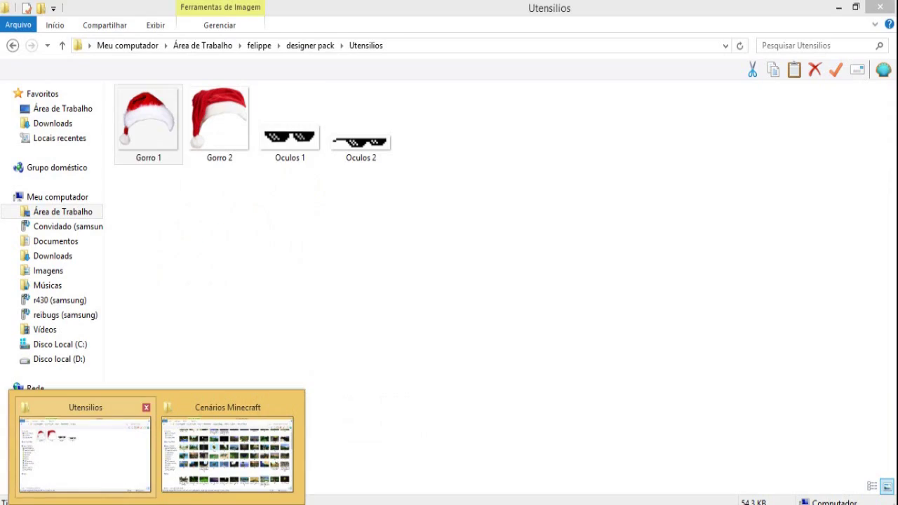
Try placing the Oculos 1 sunglasses over the character's eyes, stretched wider and taller to cover them
left_click(80, 450)
left_click_drag(291, 150, 336, 308)
left_click_drag(271, 340, 250, 369)
left_click_drag(404, 327, 448, 328)
left_click_drag(350, 287, 354, 259)
left_click_drag(449, 314, 428, 314)
key("v")
key("Return")
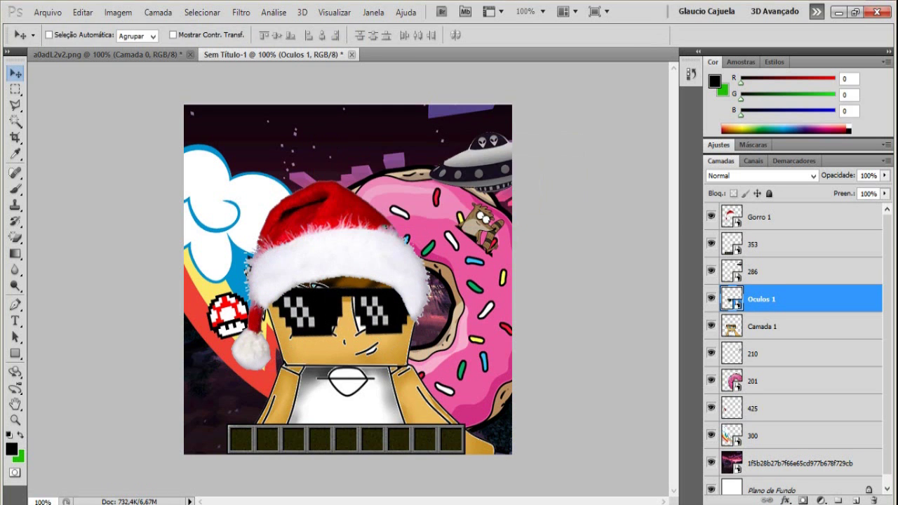
Undo the placement of the stretched sunglasses
key("ctrl+z")
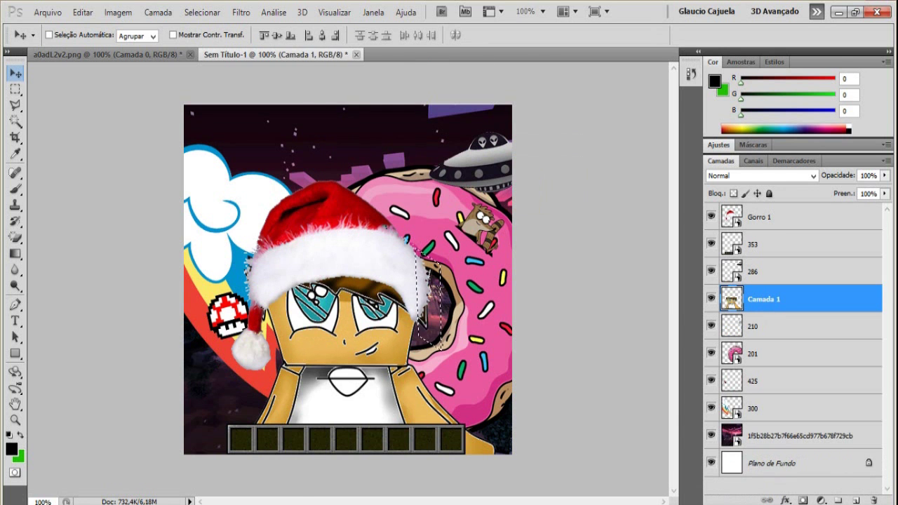
key("ctrl+z")
key("ctrl+z")
Place the Oculos 1 sunglasses unstretched over the lower part of the eyes, directly above the Camada 1 layer
left_click(84, 448)
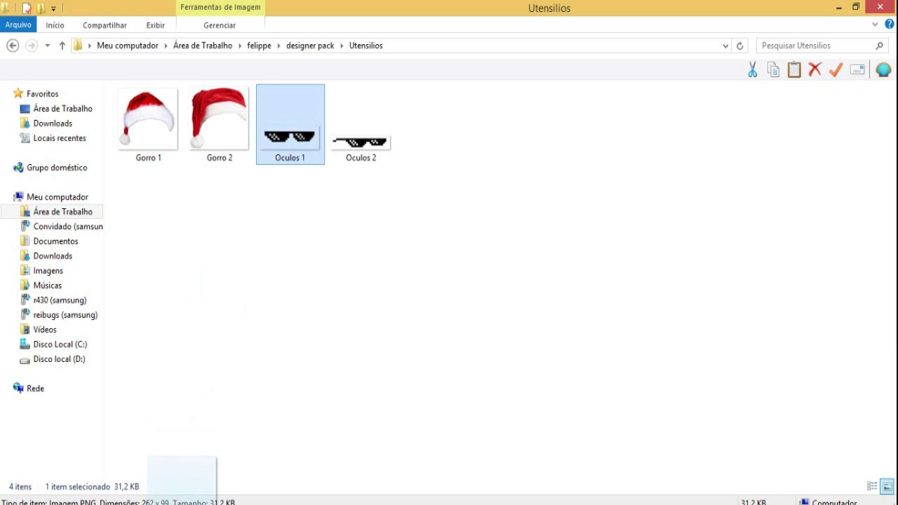
left_click_drag(181, 484, 337, 310)
key("Up")
key("Up")
key("v")
key("Return")
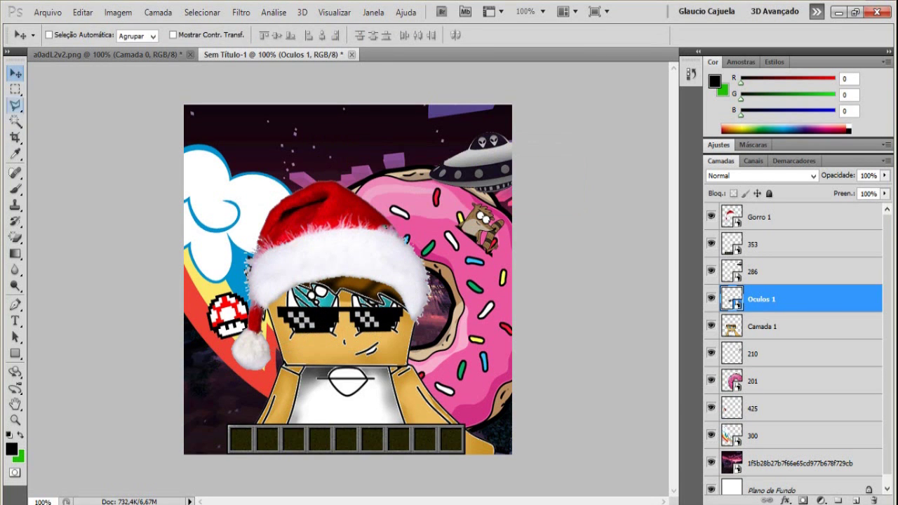
Delete the Oculos 1 sunglasses layer and flatten the avatar image into a single background layer
key("e")
key("alt+bracketleft")
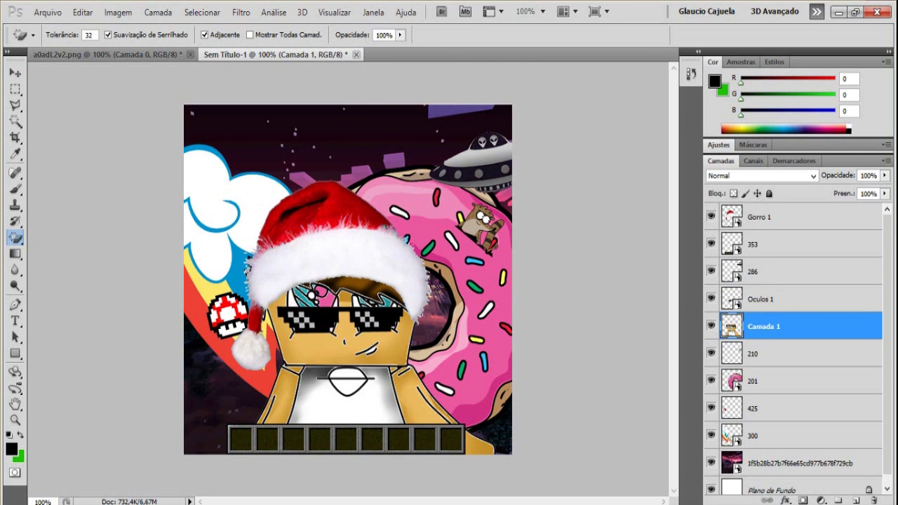
key("alt+bracketright")
key("Delete")
left_click(158, 12)
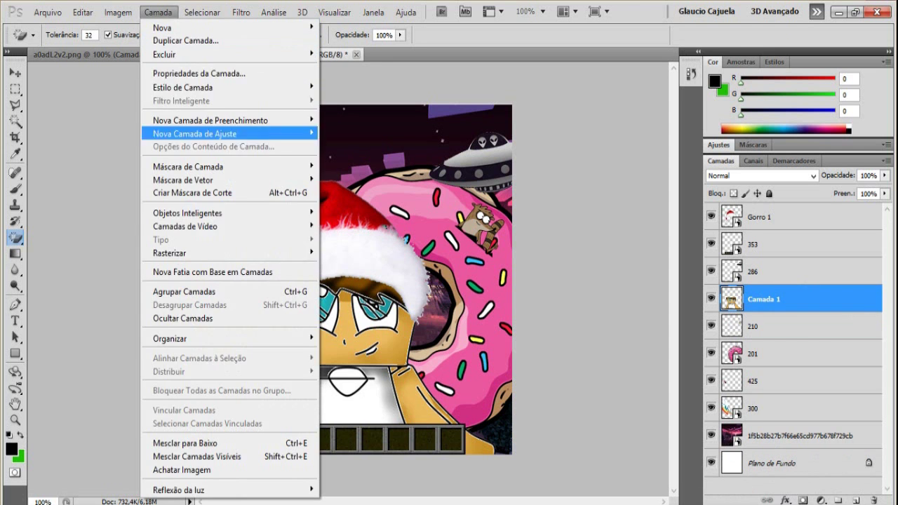
left_click(203, 469)
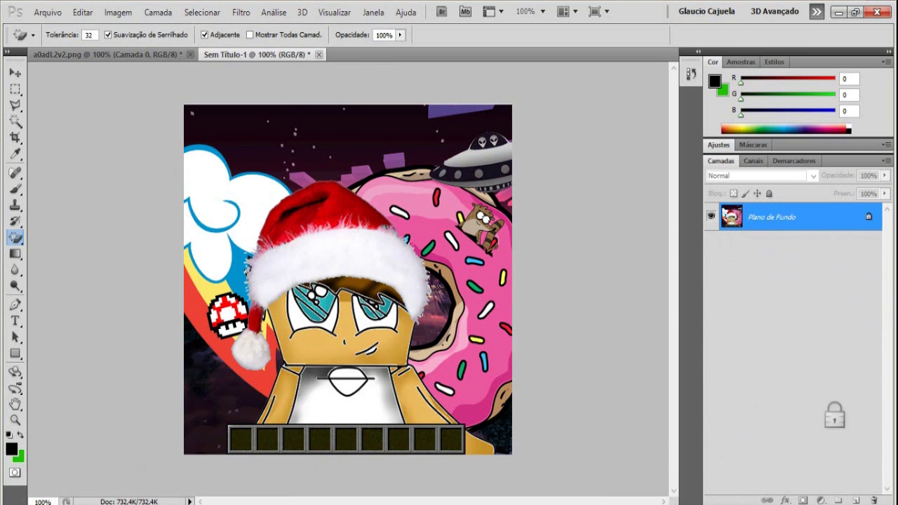
Turn the locked background into an editable smart-object layer and try a heavy Gaussian Blur smart filter on it
double_click(771, 217, "alt")
left_click(241, 12)
left_click(404, 244)
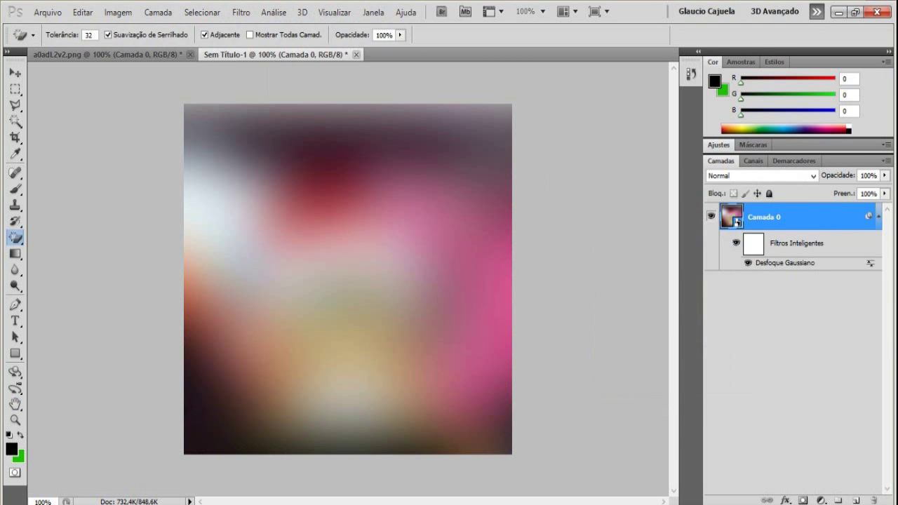
Try blending the heavy Gaussian Blur smart filter in Divisão mode and adjusting its opacity
double_click(869, 263)
left_click(751, 190)
left_click(661, 122)
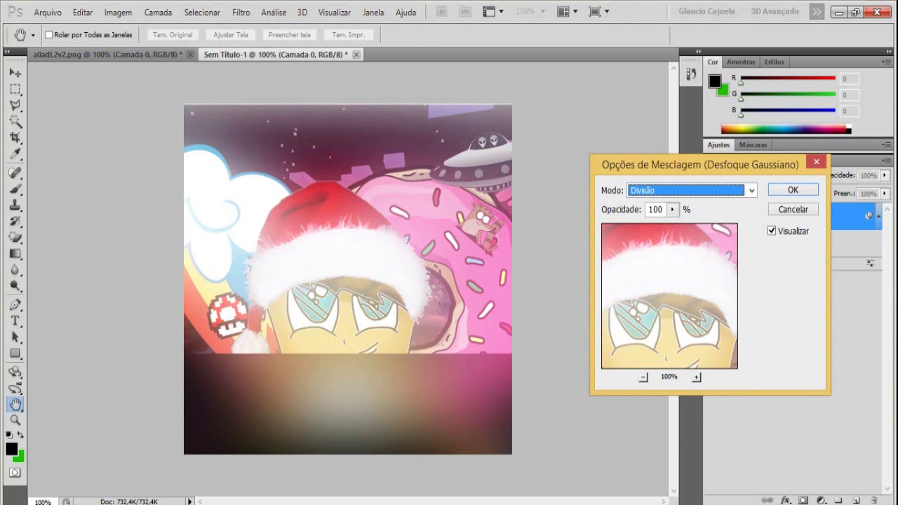
left_click(672, 209)
left_click_drag(671, 224, 662, 224)
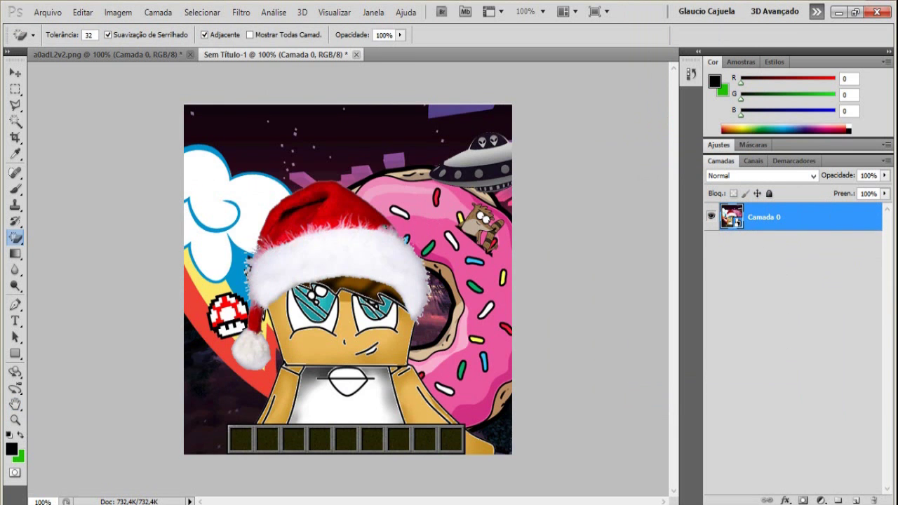
Apply a weaker Gaussian Blur smart filter to Camada 0 and try blending it in Divisão mode at 100% opacity
left_click(241, 12)
mouse_move(267, 166)
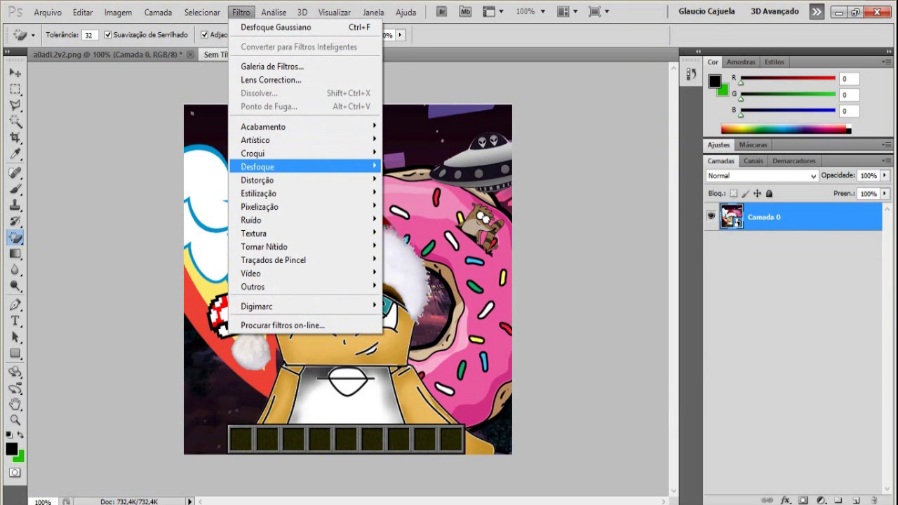
left_click(429, 245)
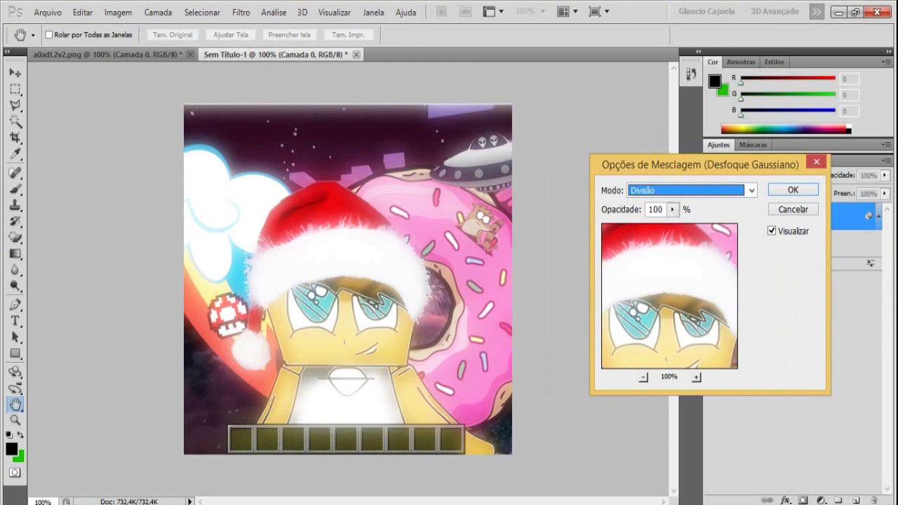
left_click_drag(672, 209, 670, 224)
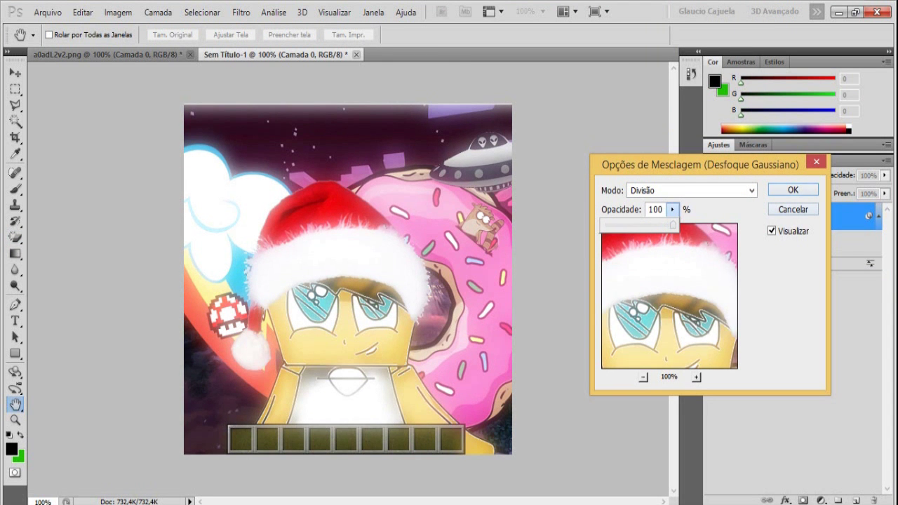
key("Return")
key("ctrl+y")
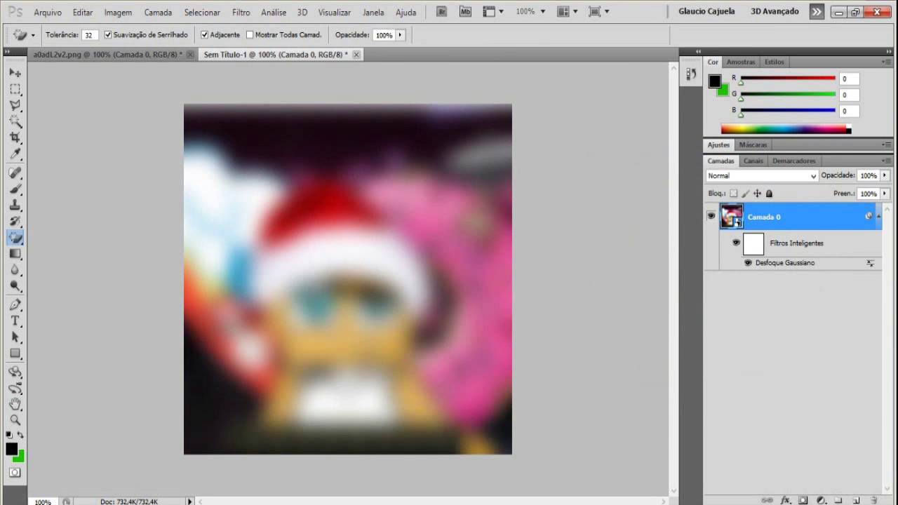